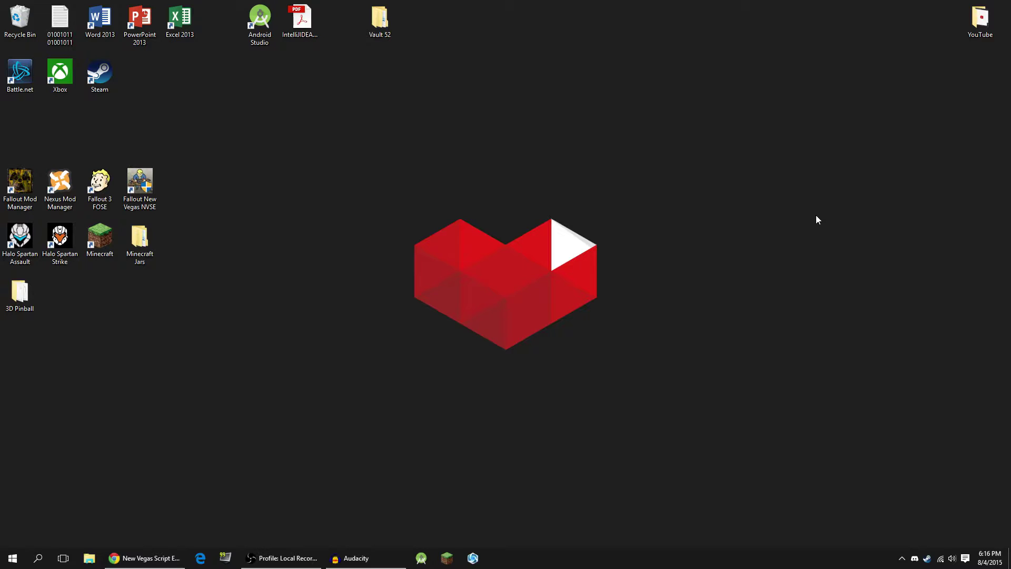
Restore the Chrome window showing the NVSE download page at nvse.silverlock.org
click(150, 558)
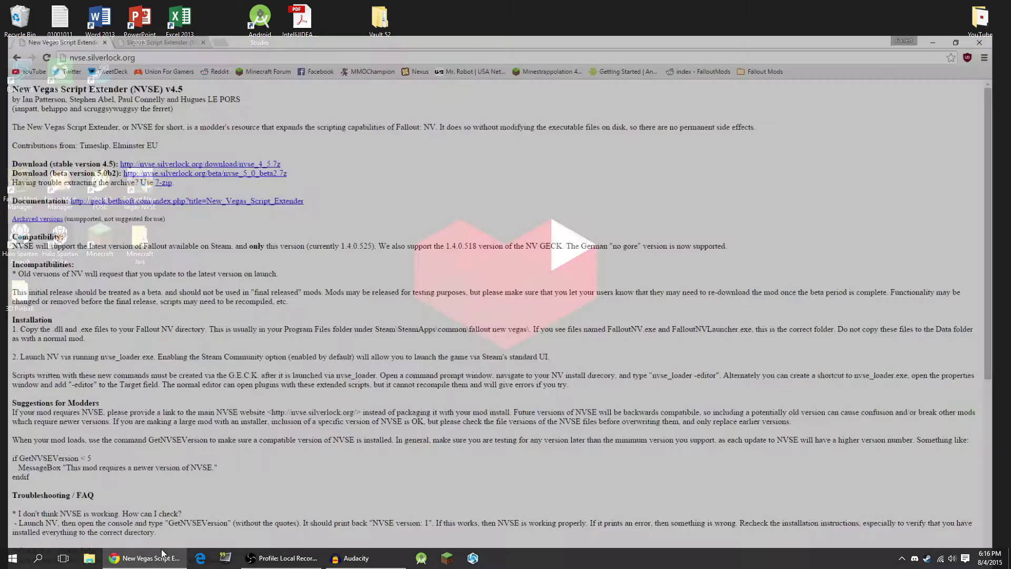
click(119, 6)
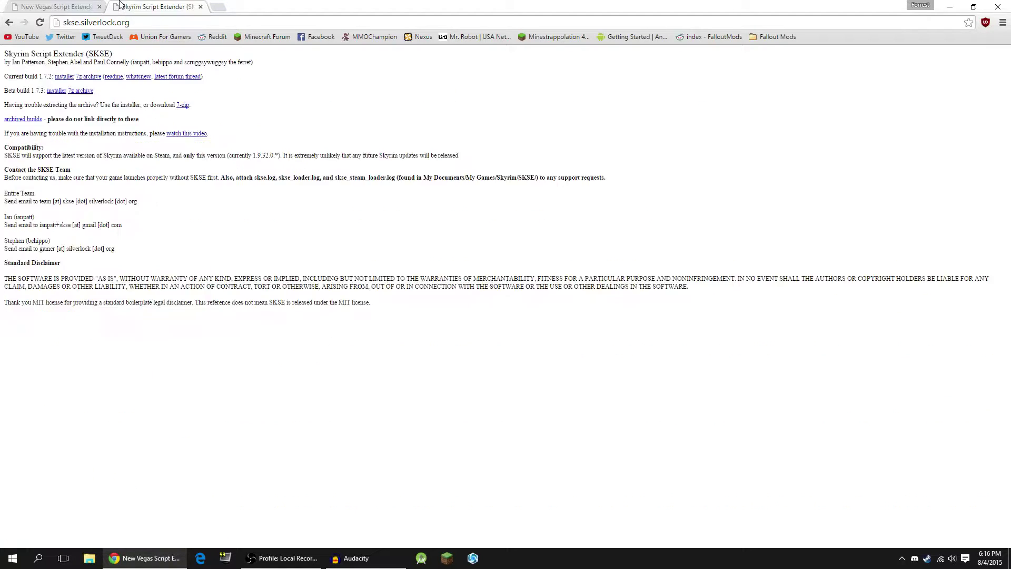
click(84, 6)
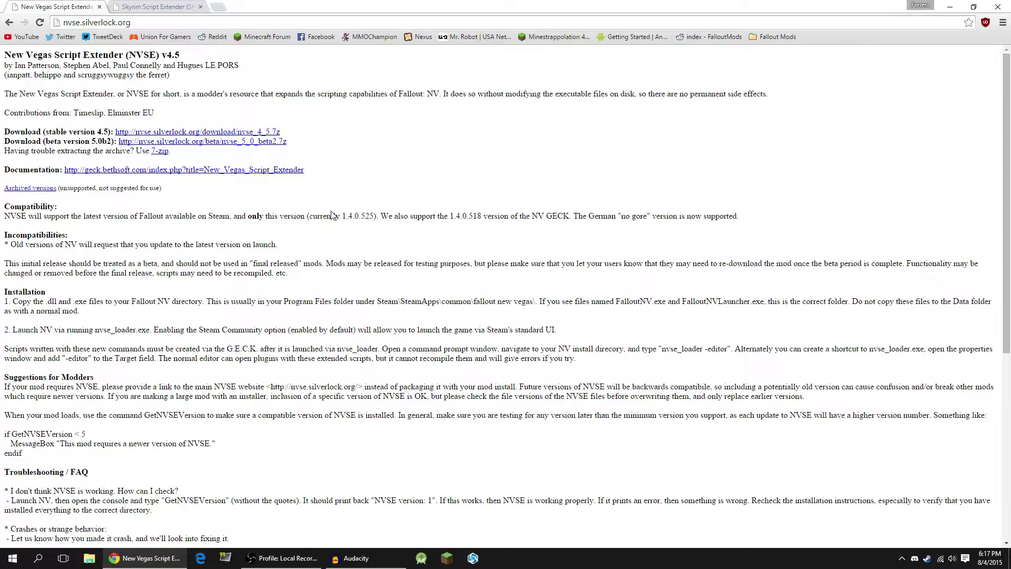
Compare the Skyrim and New Vegas Script Extender pages in their browser tabs
click(142, 6)
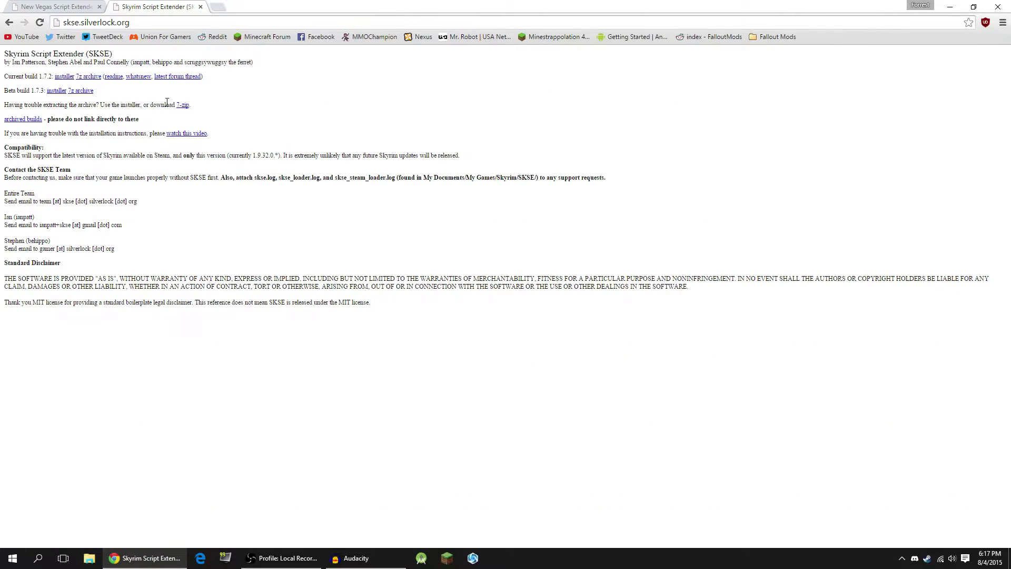
click(88, 6)
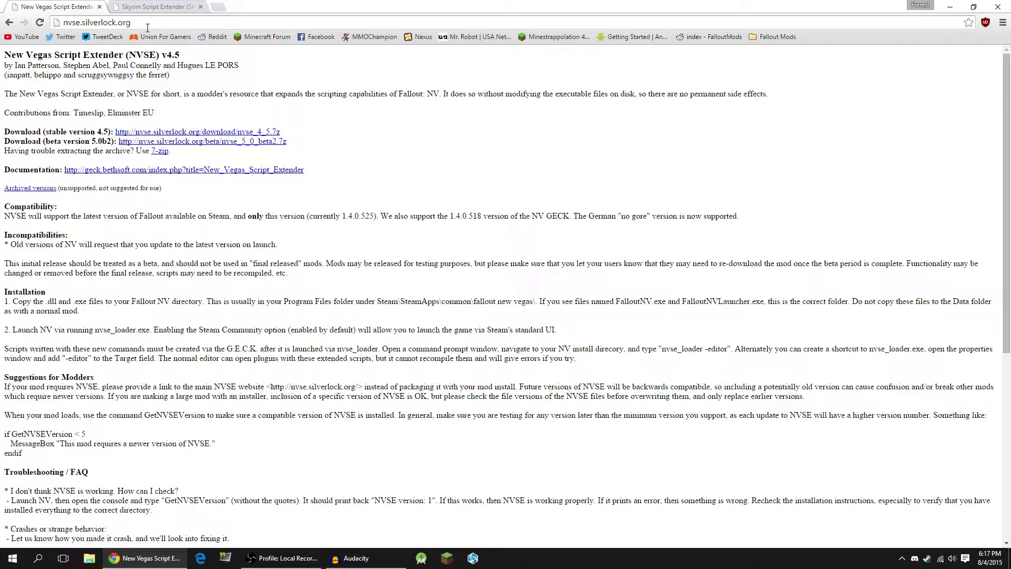
click(154, 6)
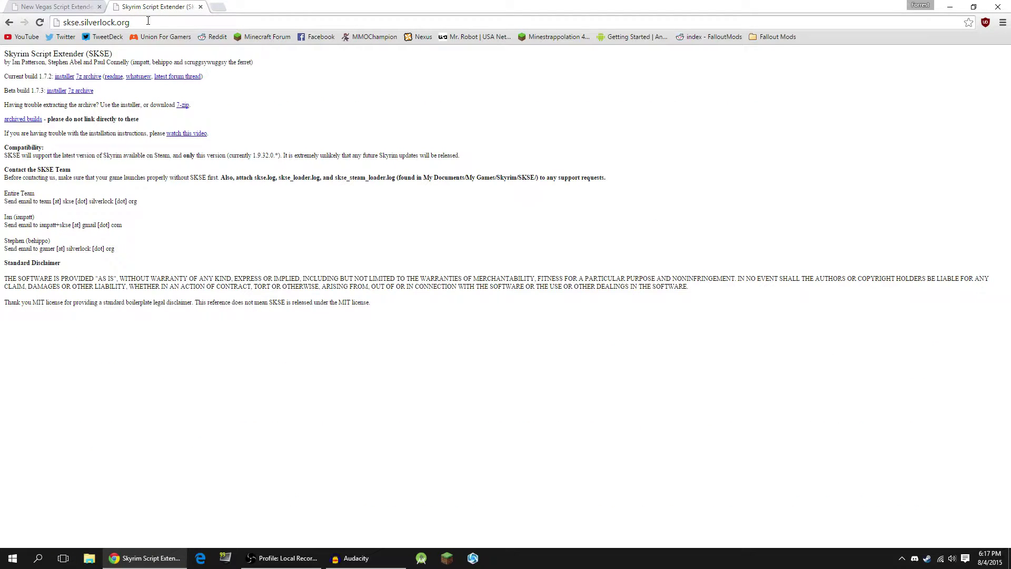
From the NVSE page, download the stable nvse_4_5.7z archive and minimize Chrome
click(87, 6)
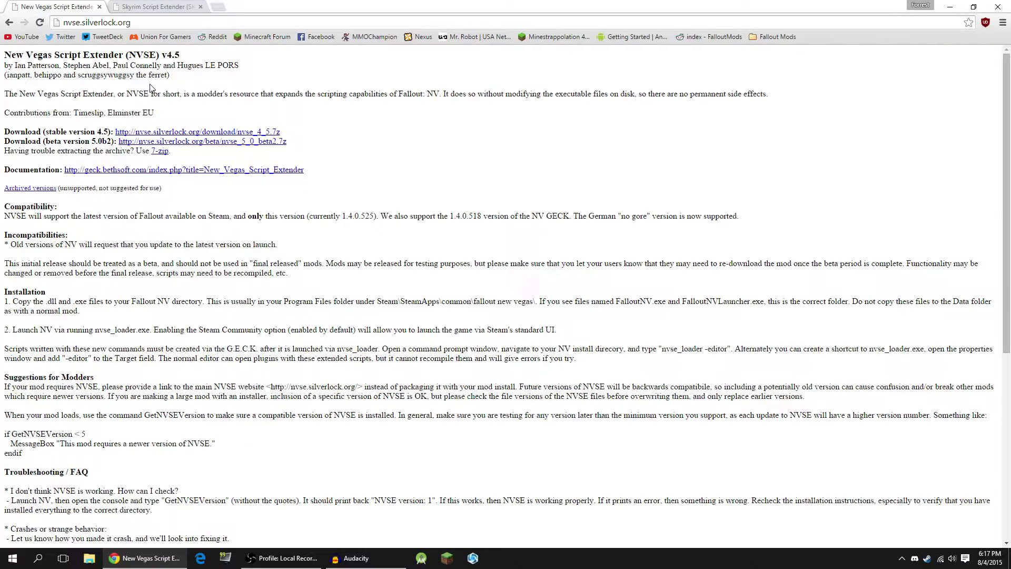
click(167, 132)
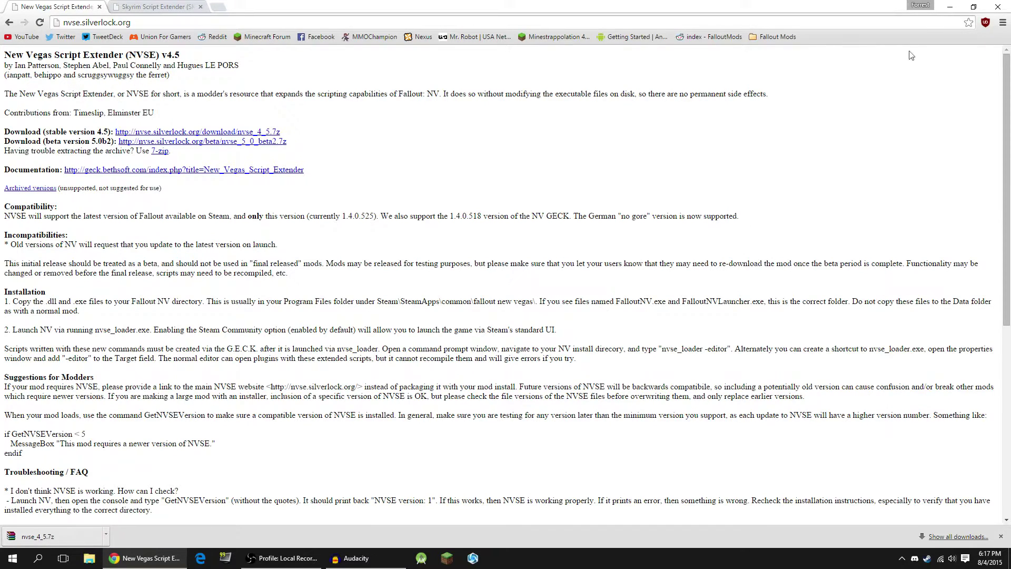
click(948, 7)
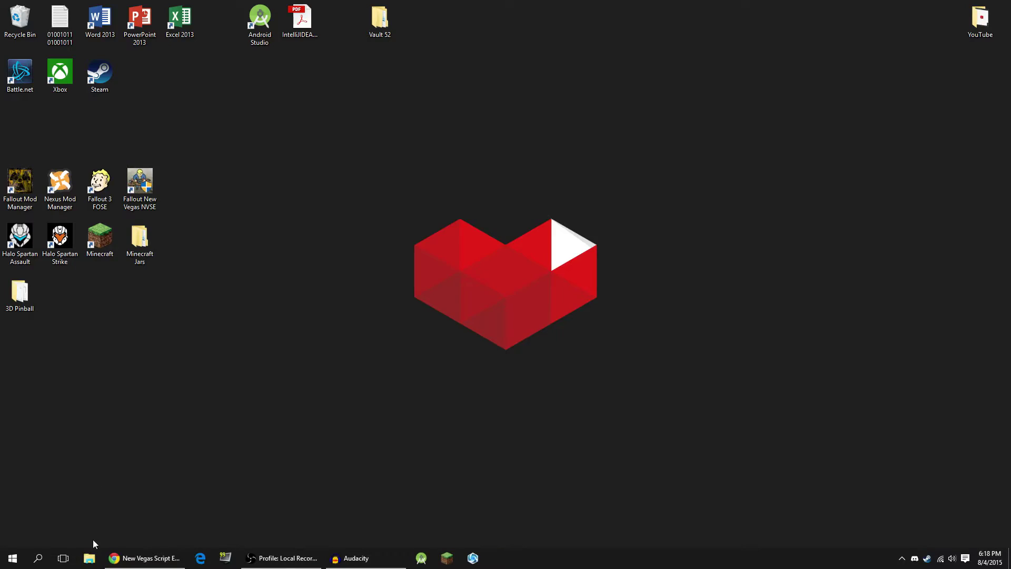
Move the nvse_4_5 archive from Downloads onto the desktop and close Explorer
click(89, 559)
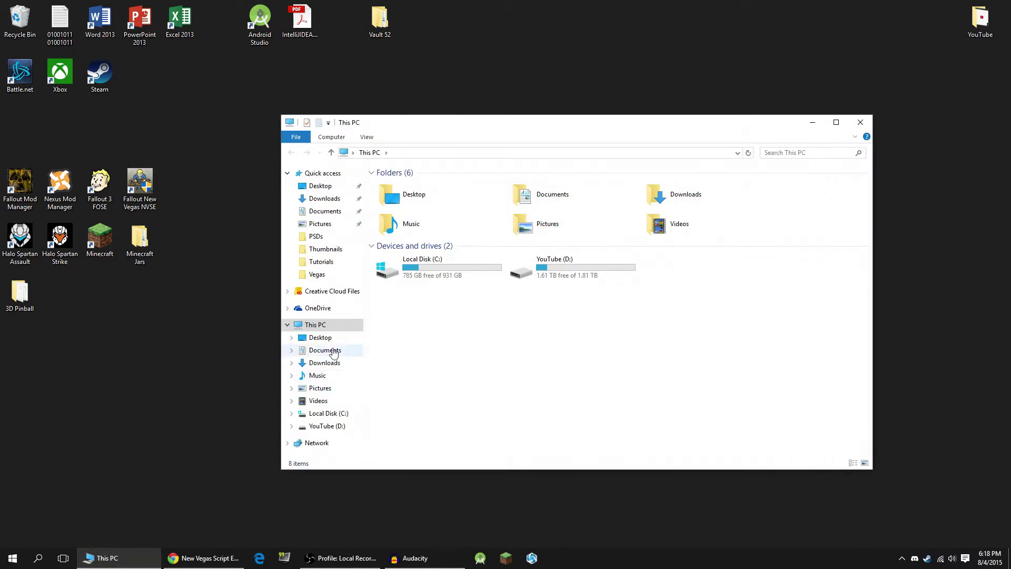
click(321, 198)
drag(405, 205, 507, 29)
click(861, 122)
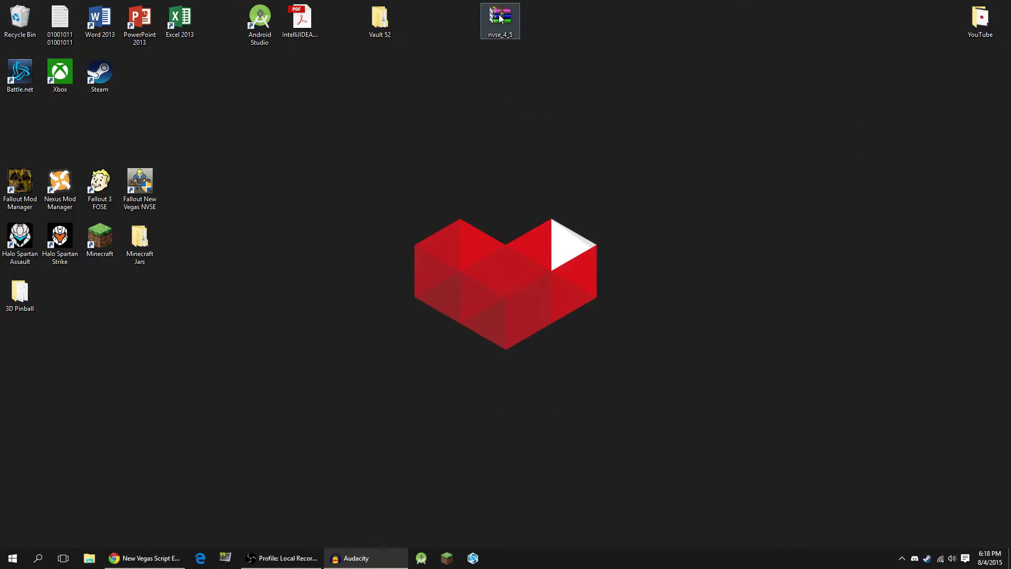
Open nvse_4_5.7z in WinRAR, check its single nvse_4_5 folder, then close WinRAR
double_click(495, 35)
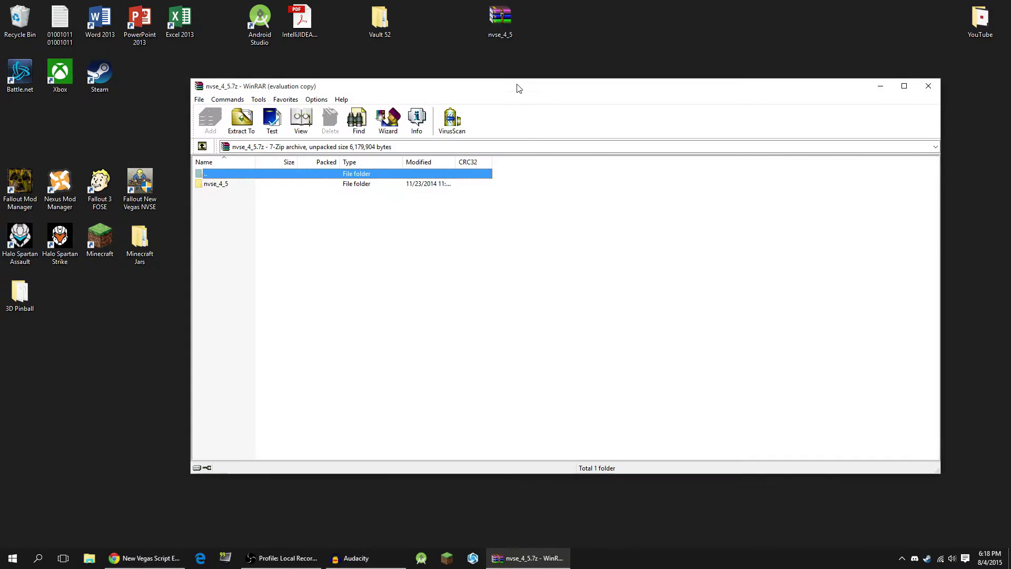
mouse_move(518, 85)
mouse_down()
mouse_move(507, 99)
mouse_move(519, 102)
mouse_up()
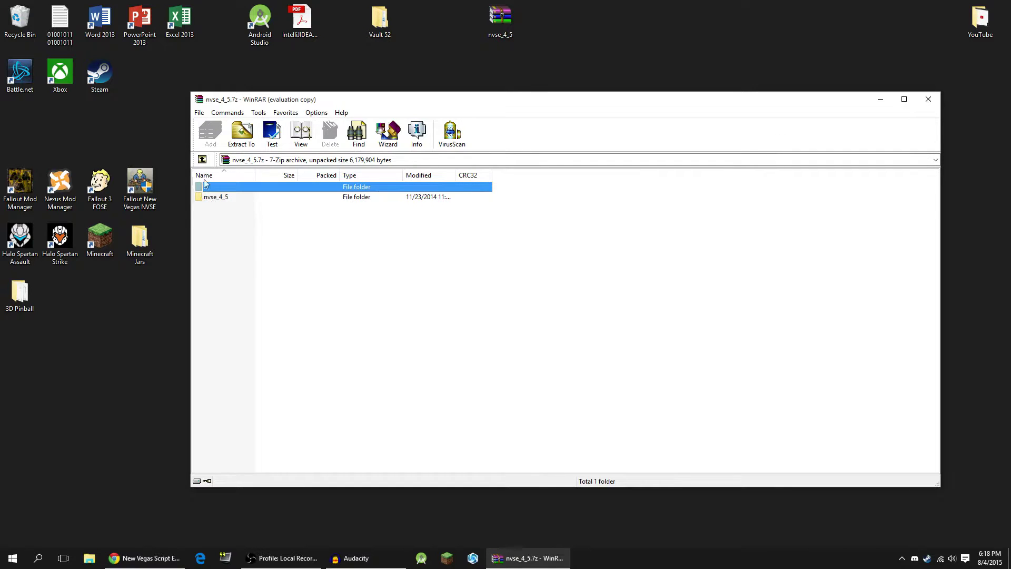
drag(252, 198, 462, 174)
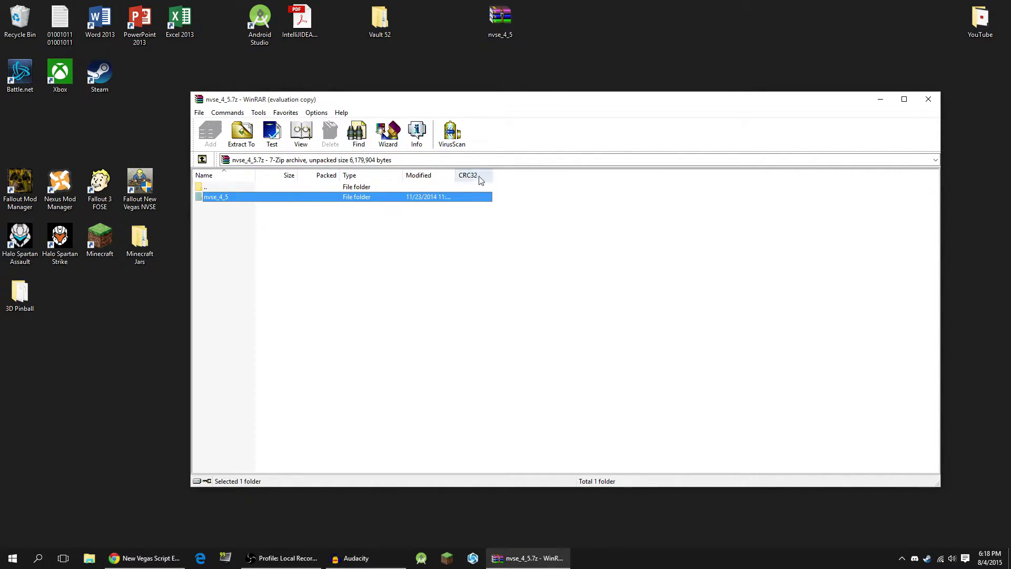
click(928, 101)
Extract the archive into a desktop nvse_4_5 folder and look at its contents
right_click(490, 17)
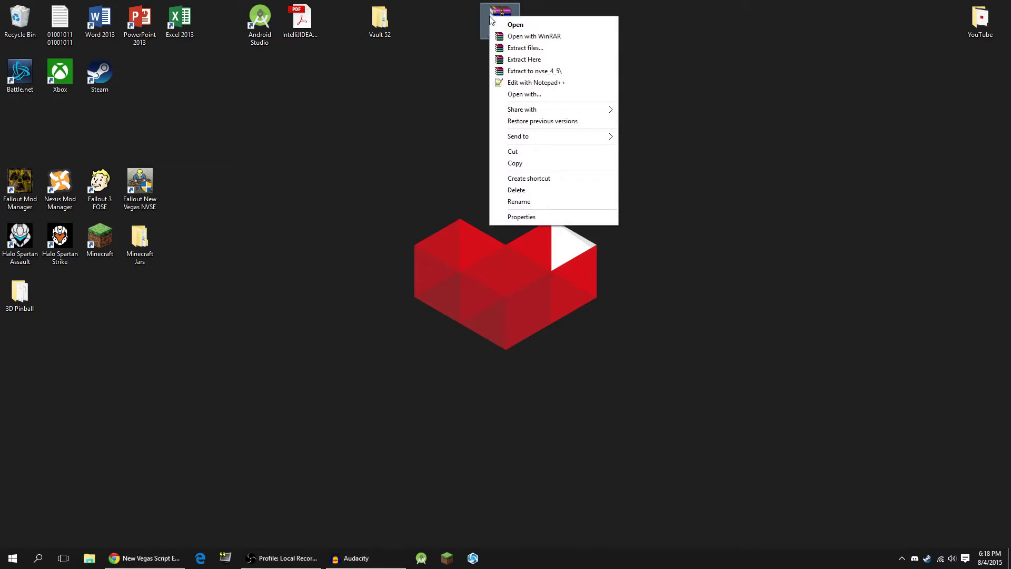
click(525, 48)
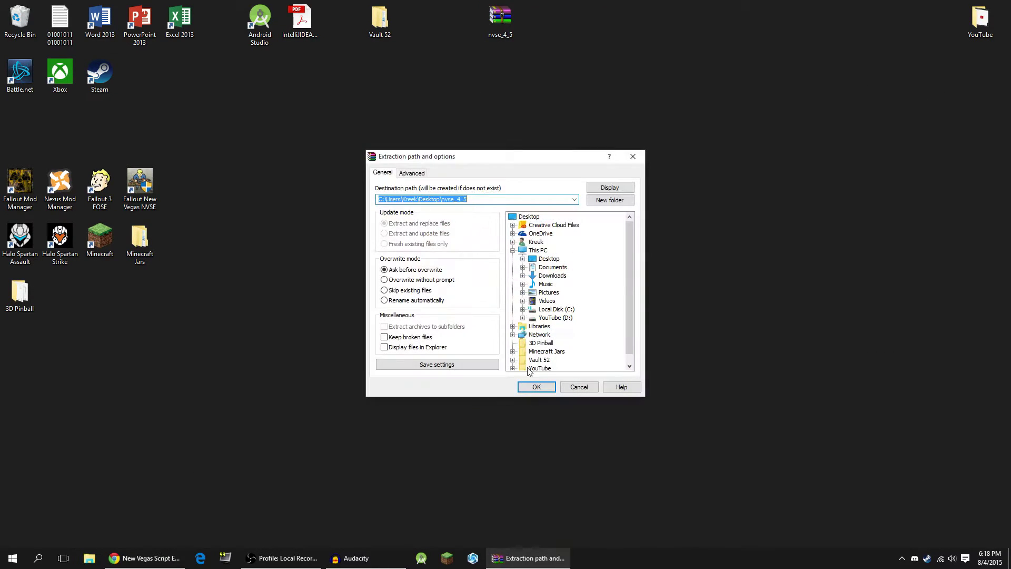
click(529, 387)
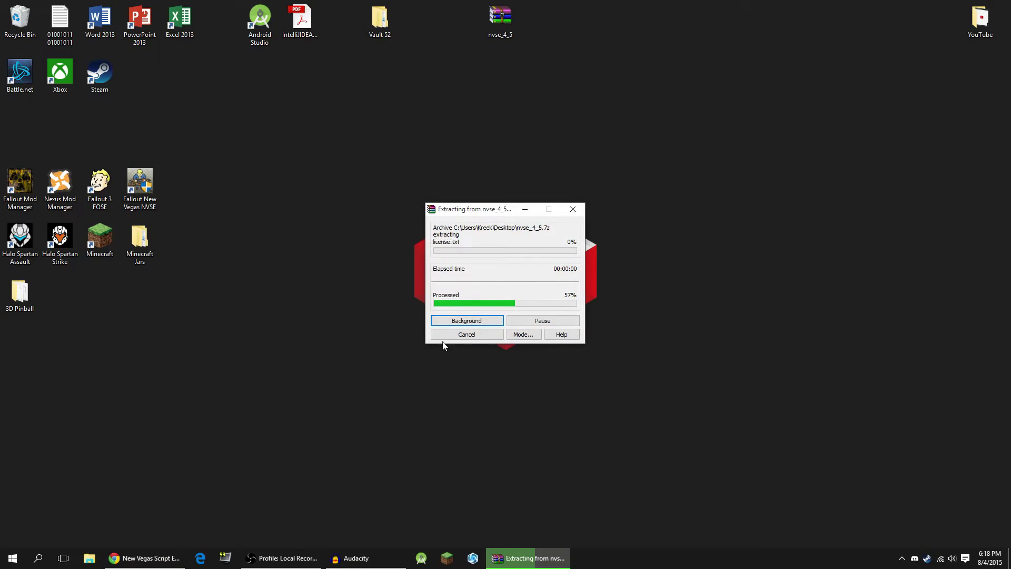
drag(10, 134, 539, 24)
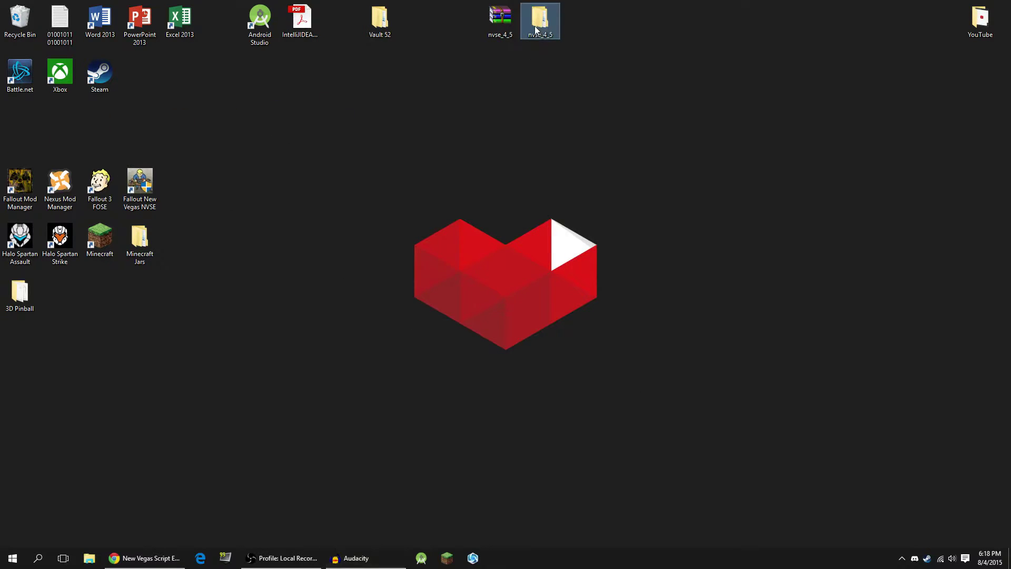
double_click(539, 21)
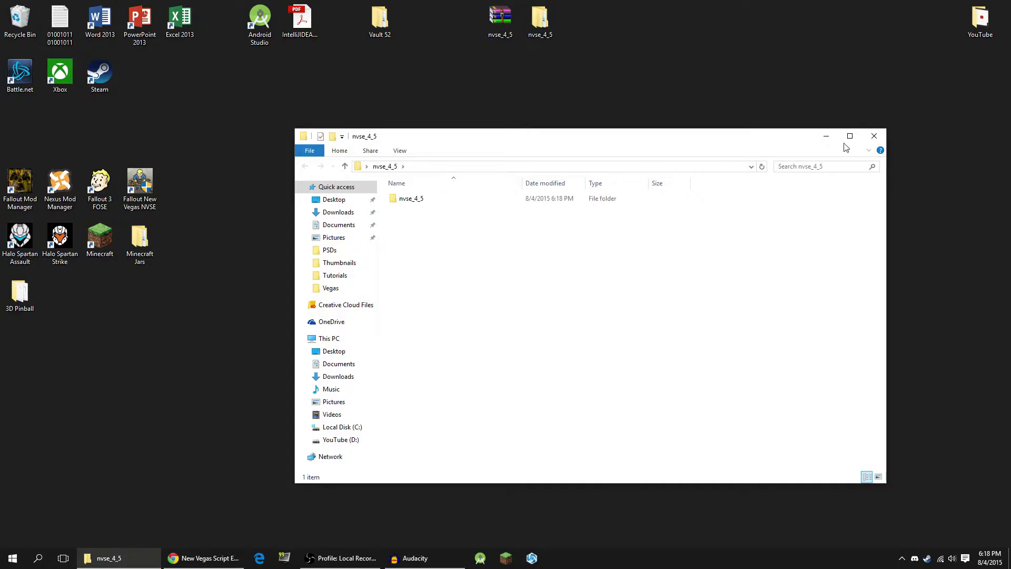
click(874, 135)
Extract the archive again onto the desktop and open the resulting nvse_4_5 folder
click(489, 22)
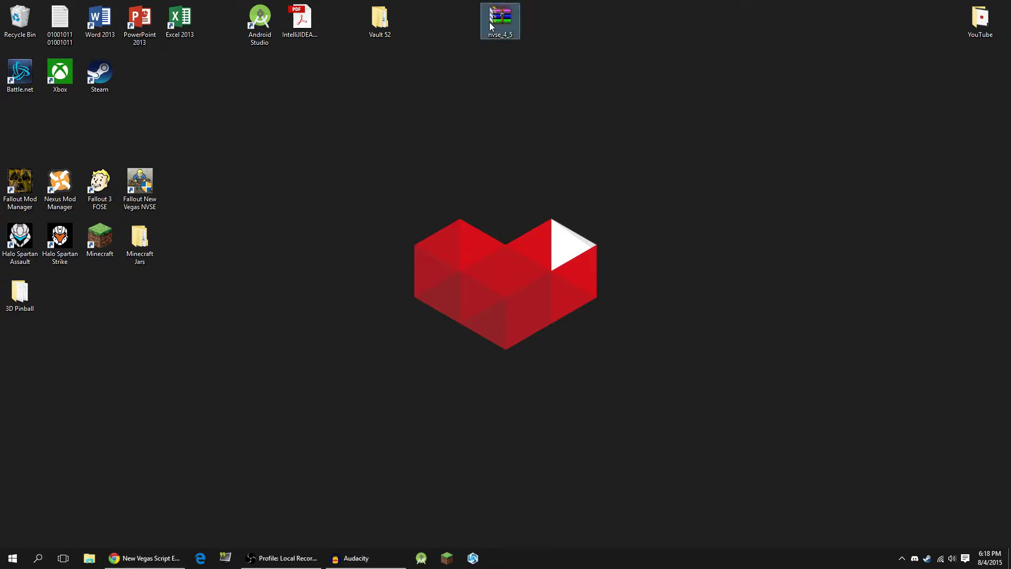
right_click(489, 23)
click(527, 71)
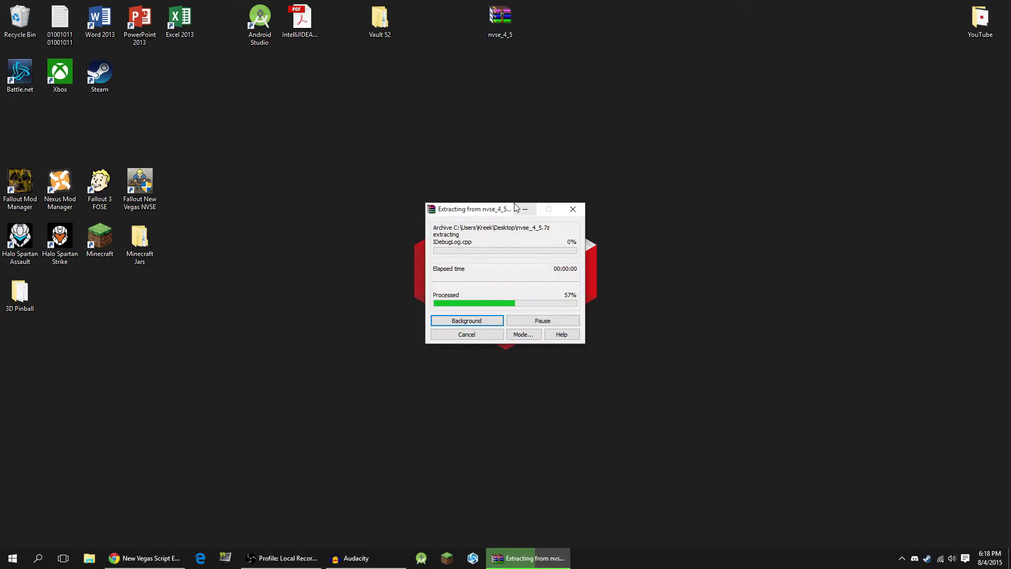
drag(20, 129, 550, 39)
double_click(537, 27)
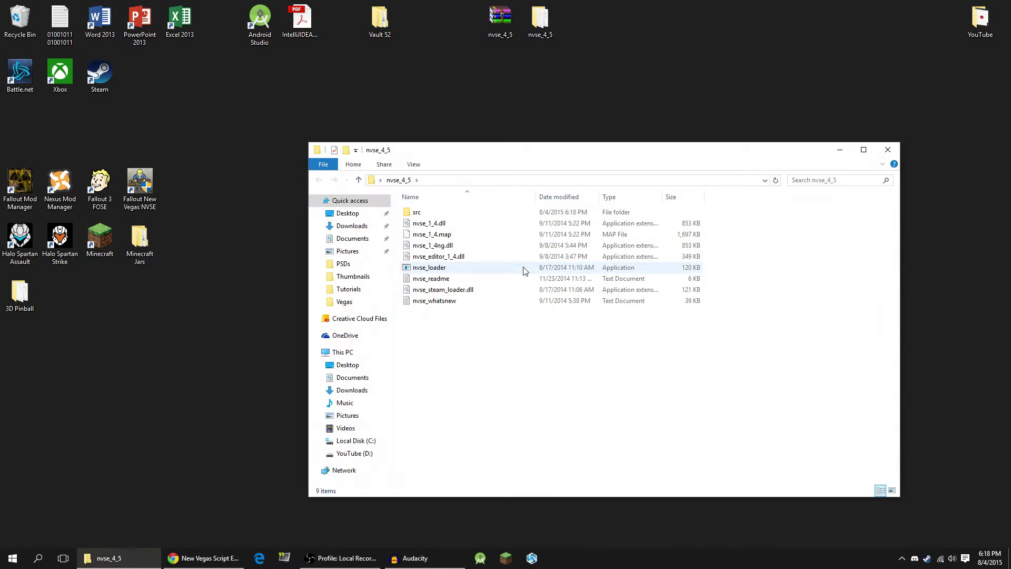
Delete the nvse_4_5.7z archive from the desktop and close the folder window
double_click(501, 29)
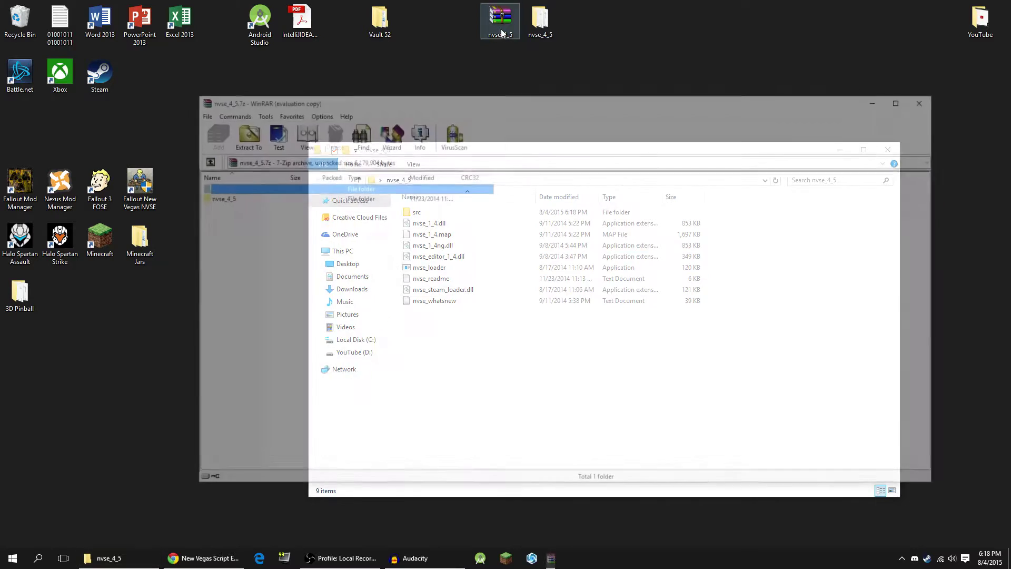
click(927, 105)
click(504, 27)
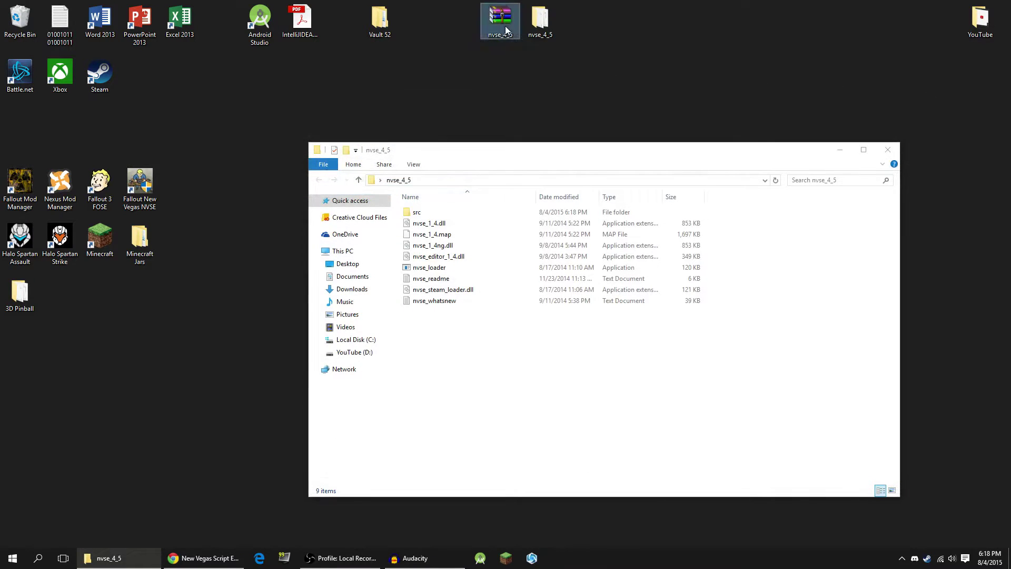
key(Delete)
click(888, 150)
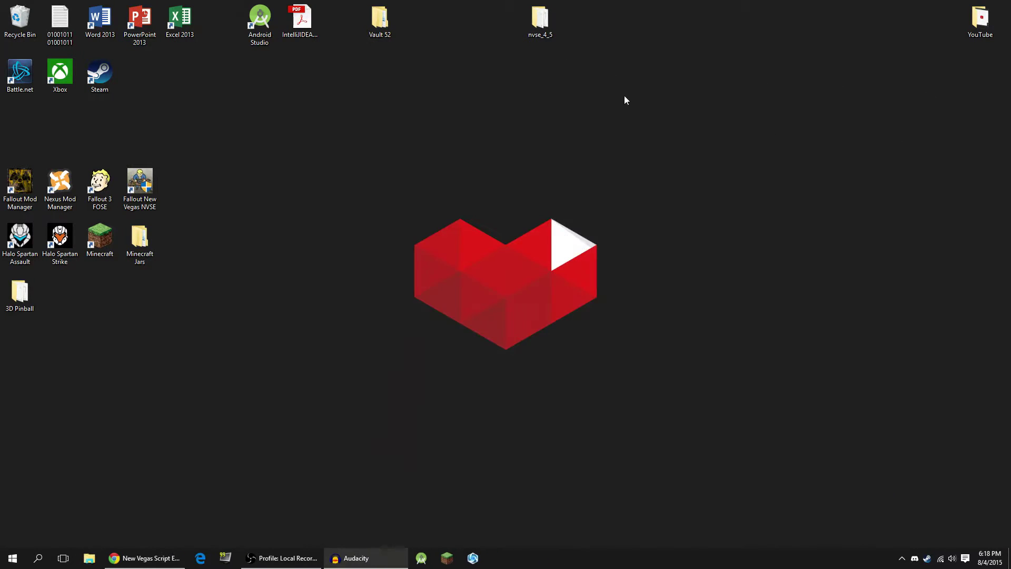
Open the desktop nvse_4_5 folder and look over its nvse_1_4 dll and map files
drag(623, 95, 498, 196)
double_click(501, 182)
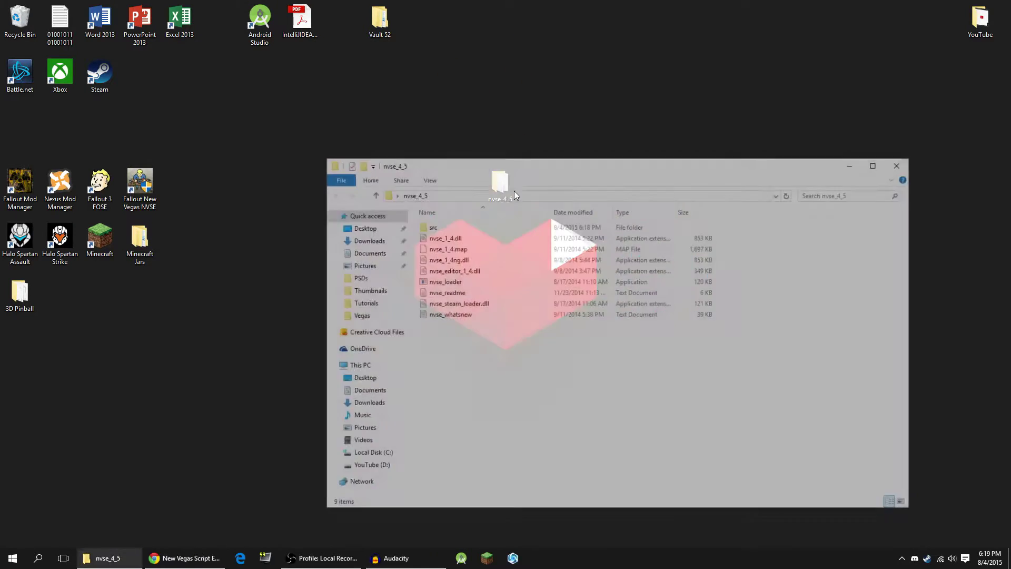
drag(533, 167, 465, 83)
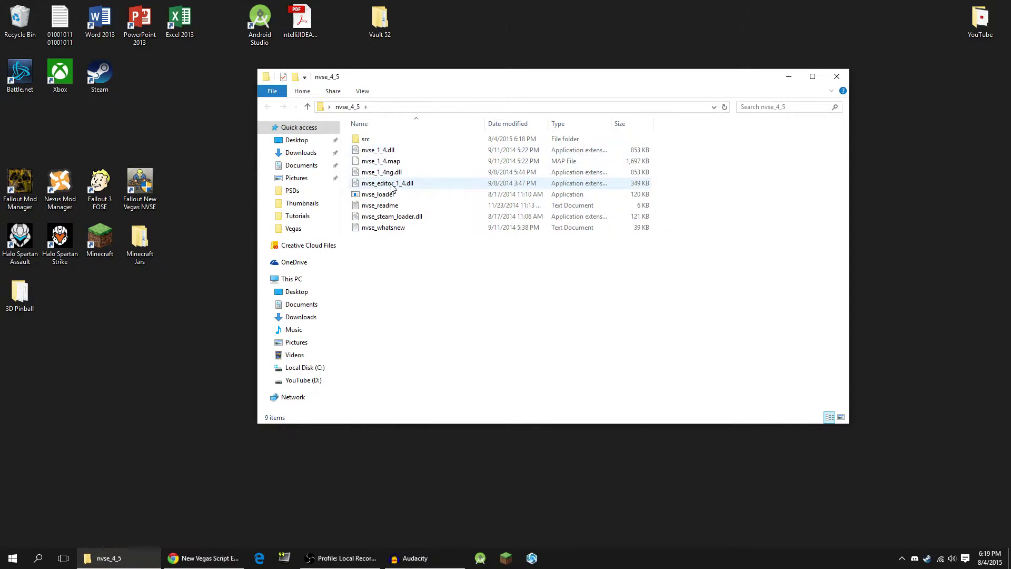
click(389, 152)
click(385, 161)
click(381, 172)
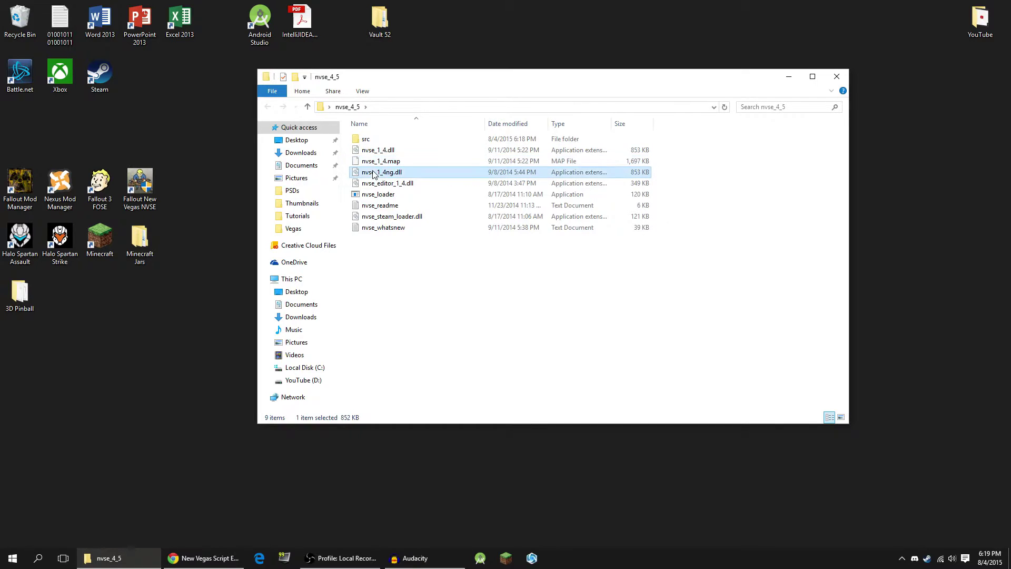
click(375, 183)
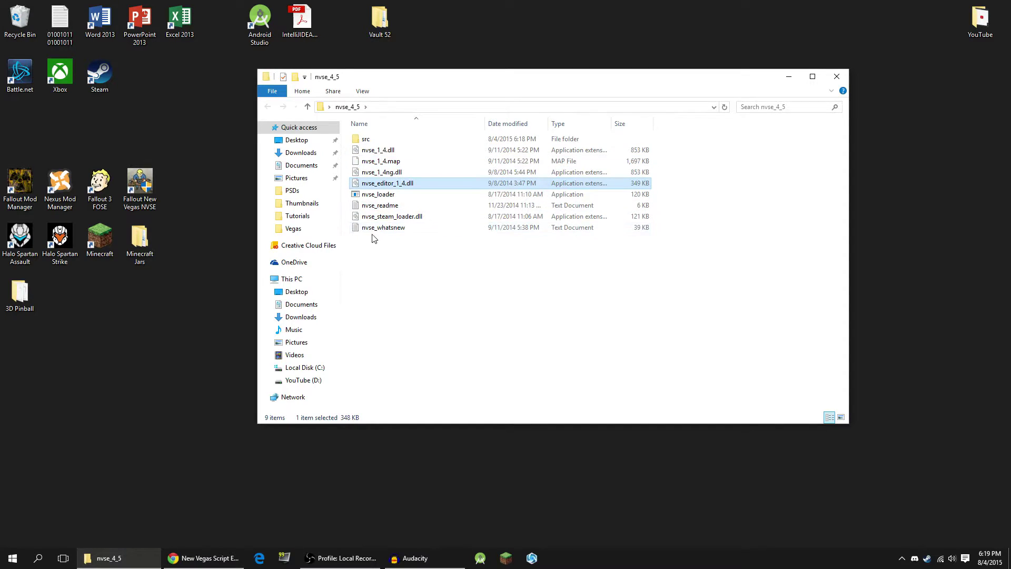
Delete nvse_readme, nvse_whatsnew and src, then select the six remaining files
click(385, 207)
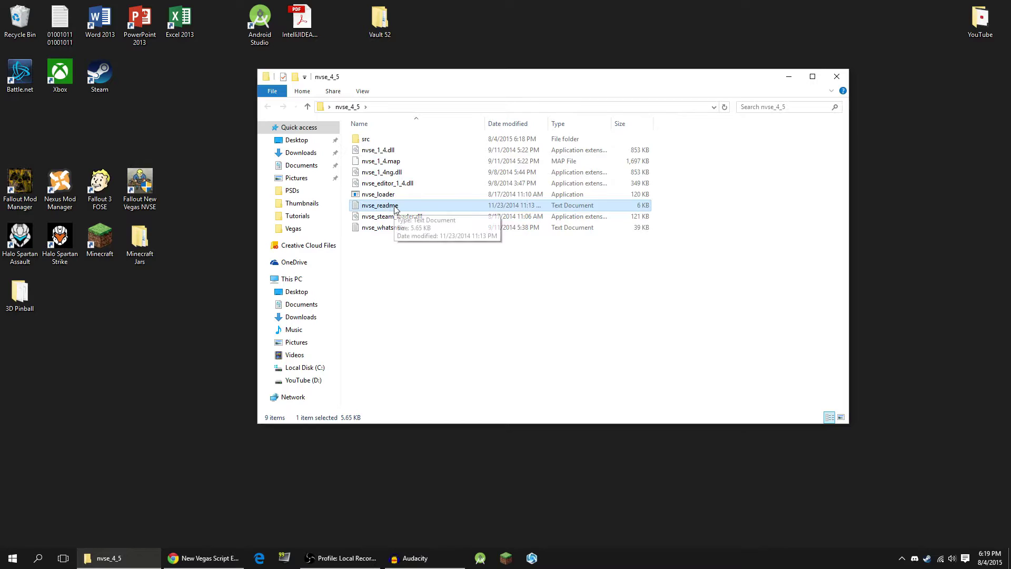
key(Delete)
click(403, 217)
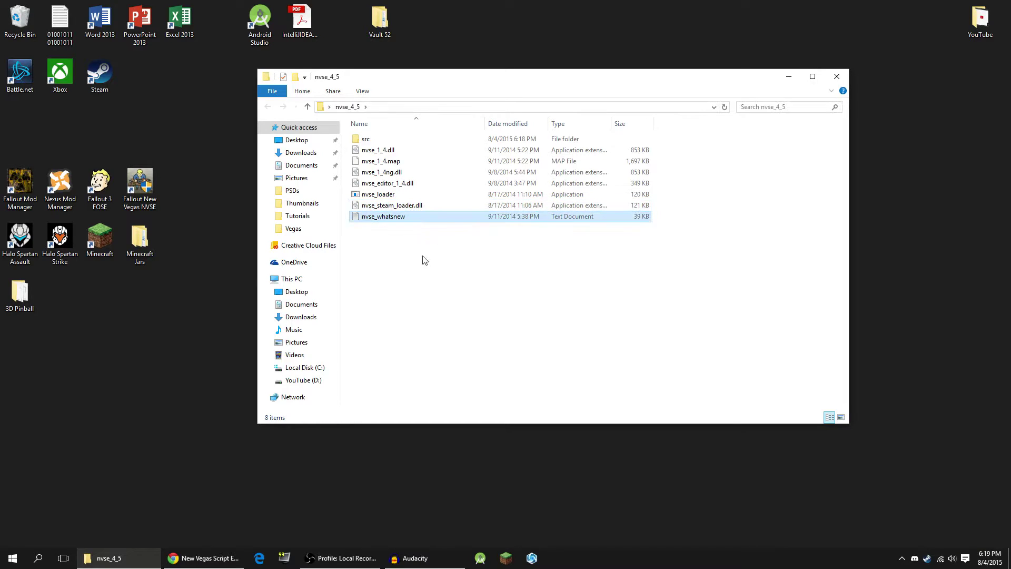
key(Delete)
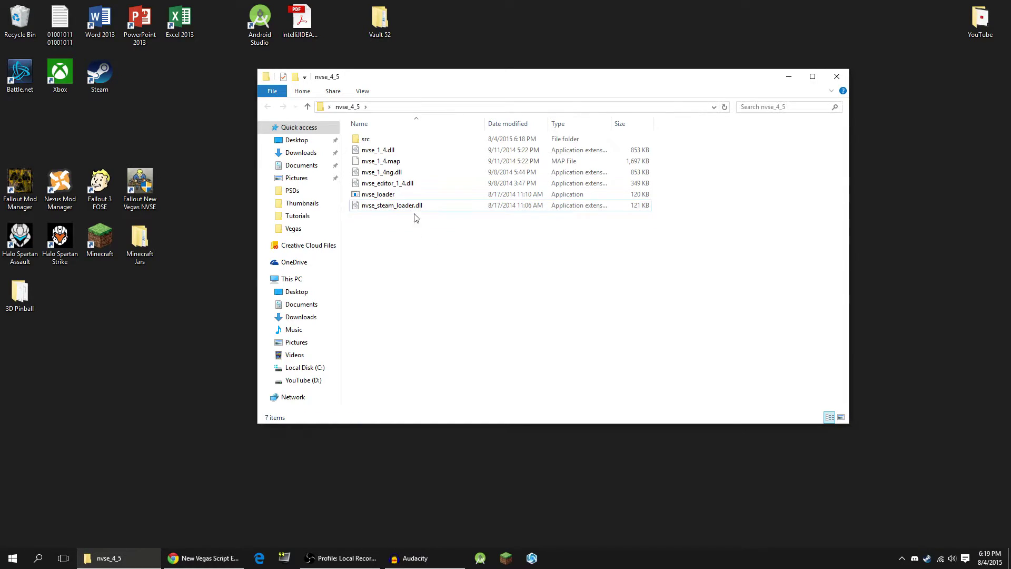
click(391, 141)
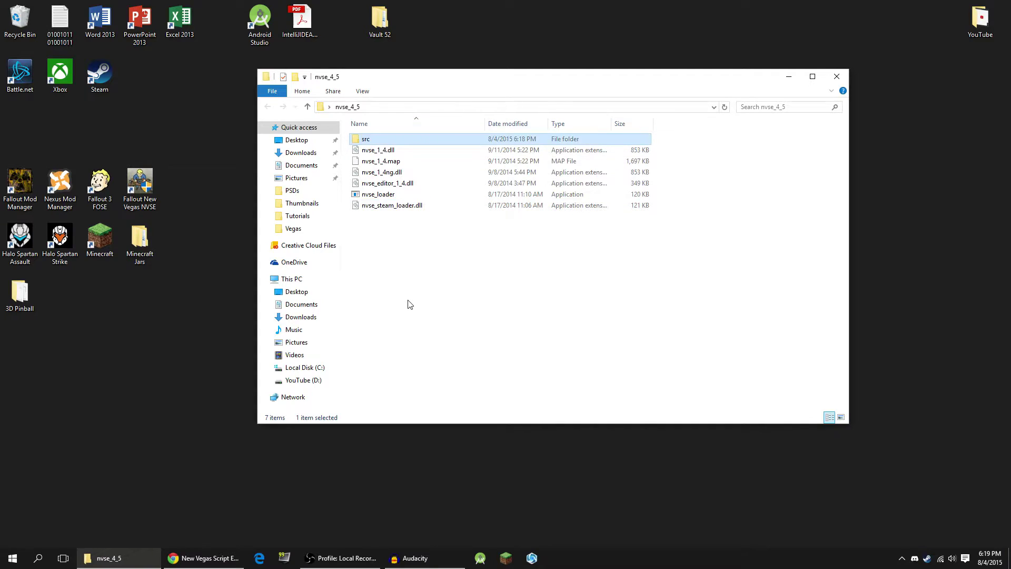
key(Delete)
key(ctrl+a)
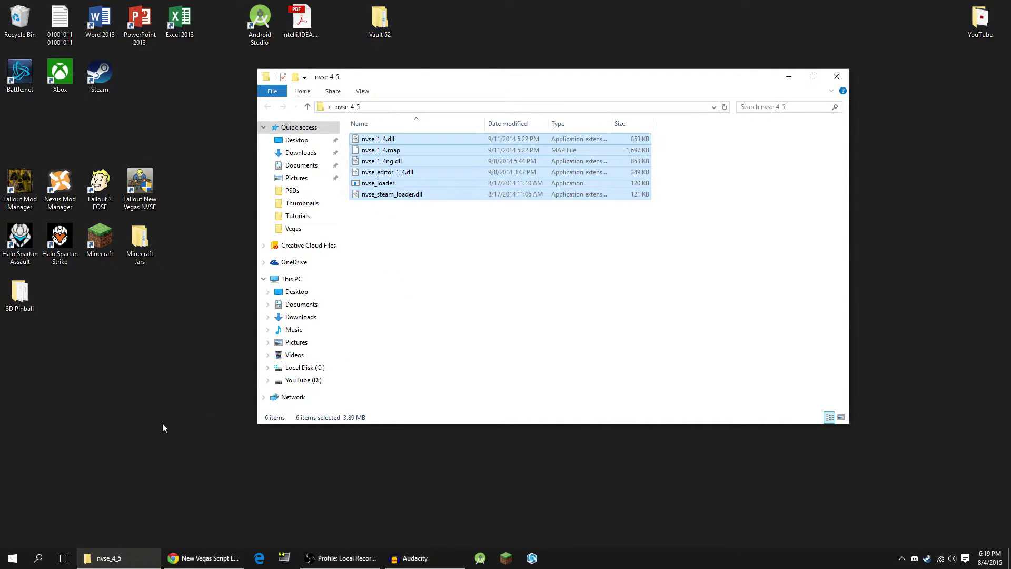
Open a second File Explorer window at Local Disk (C:)
click(95, 559)
right_click(95, 559)
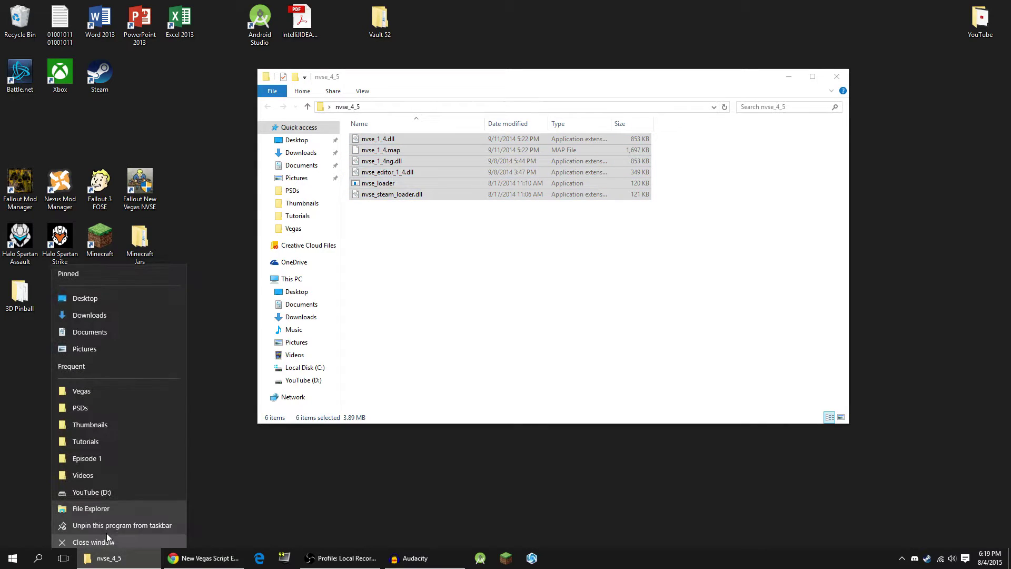
click(109, 505)
drag(467, 95, 452, 98)
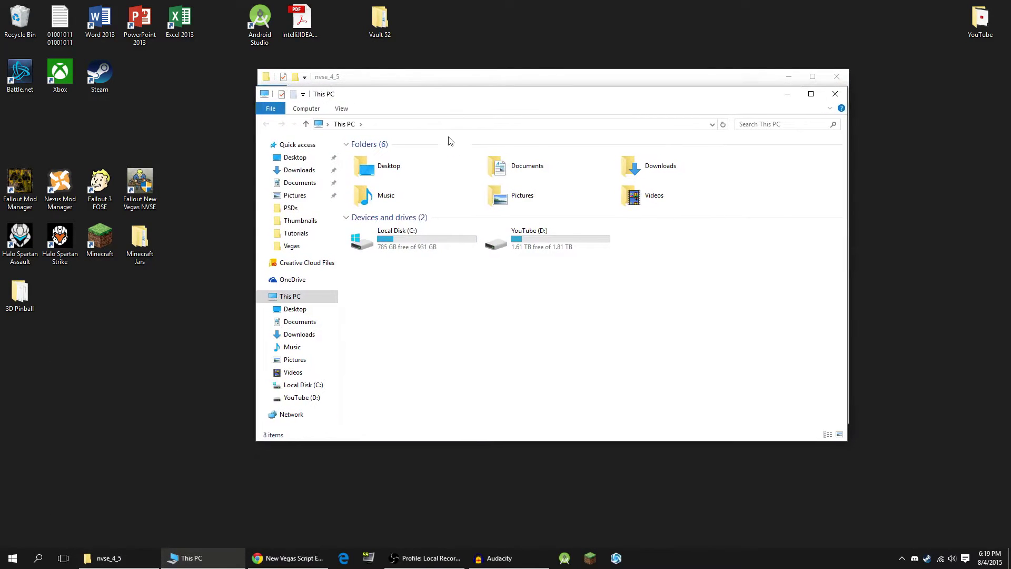
double_click(419, 248)
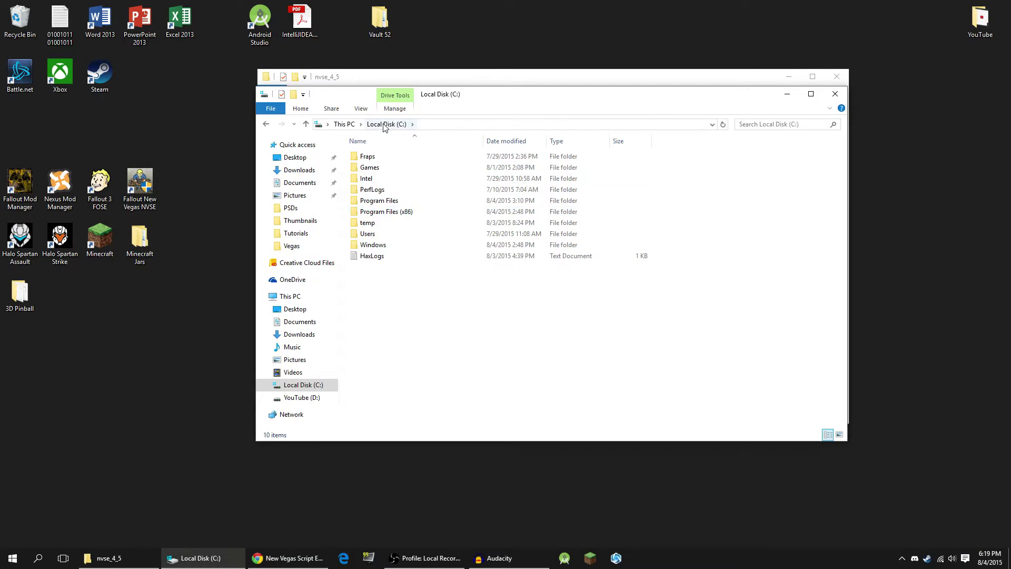
Go to Program Files (x86)\Steam\steamapps\common\Fallout New Vegas
double_click(402, 214)
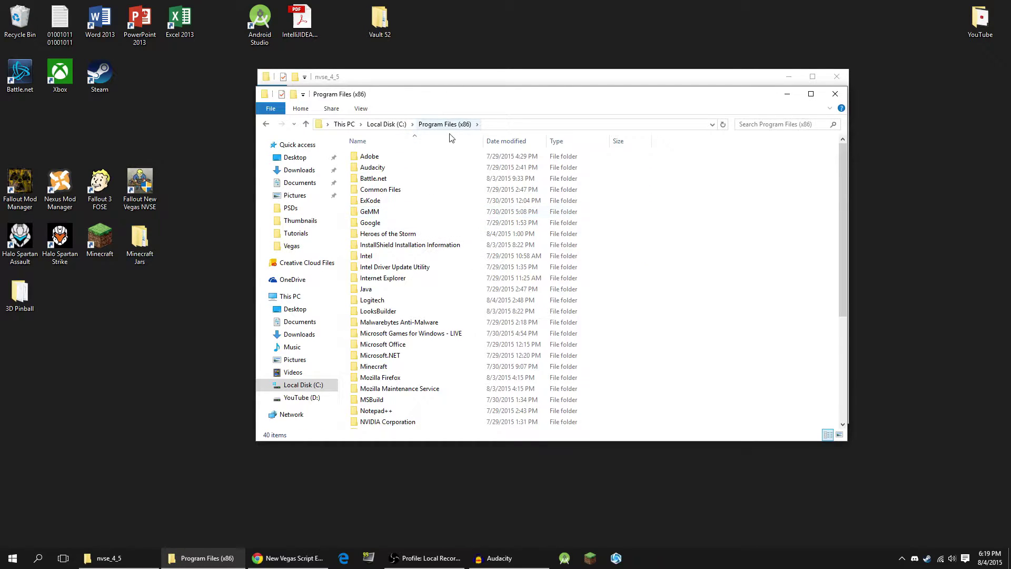
scroll(451, 263, down, 5)
double_click(383, 335)
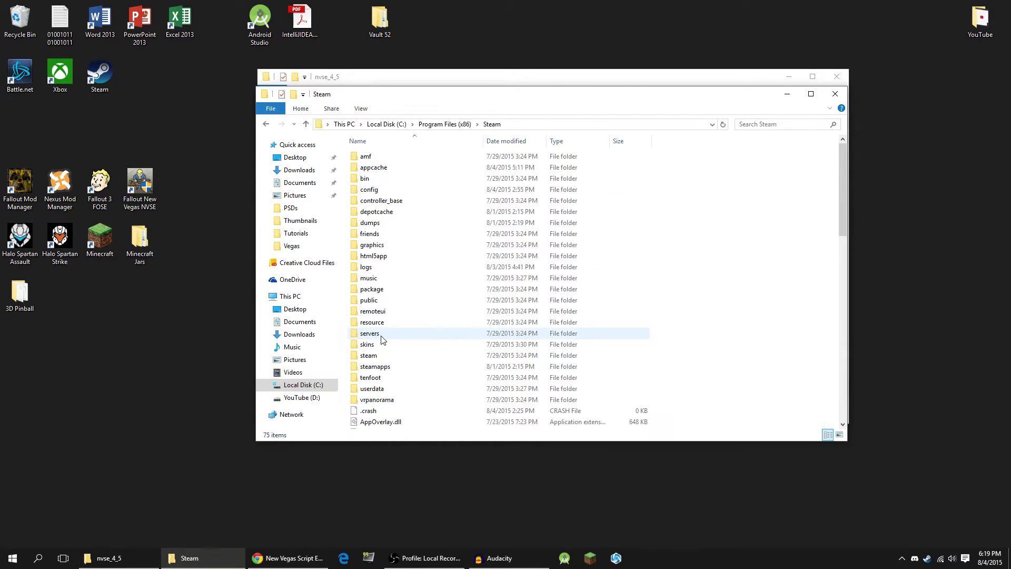
scroll(400, 316, down, 2)
double_click(393, 337)
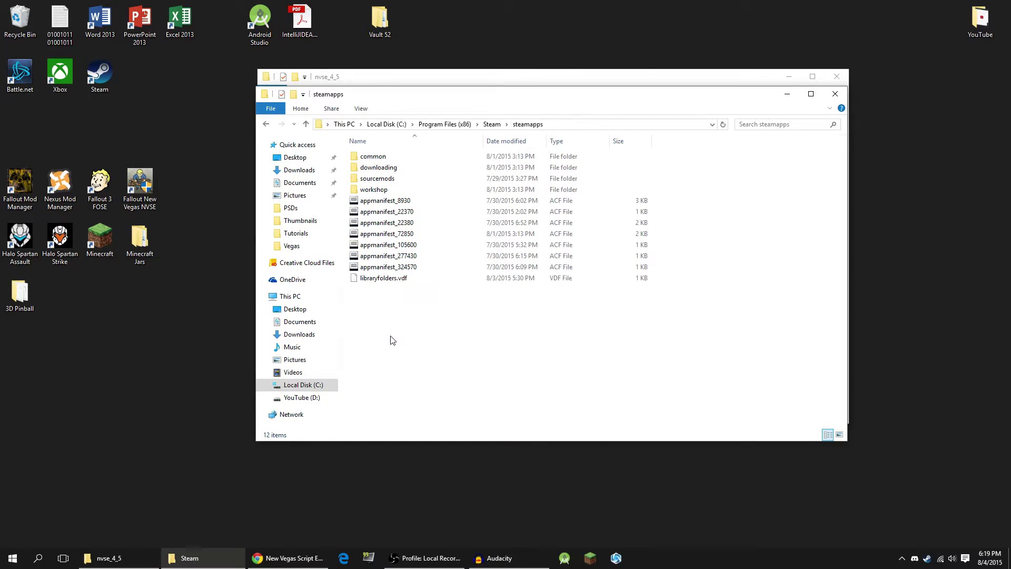
double_click(380, 157)
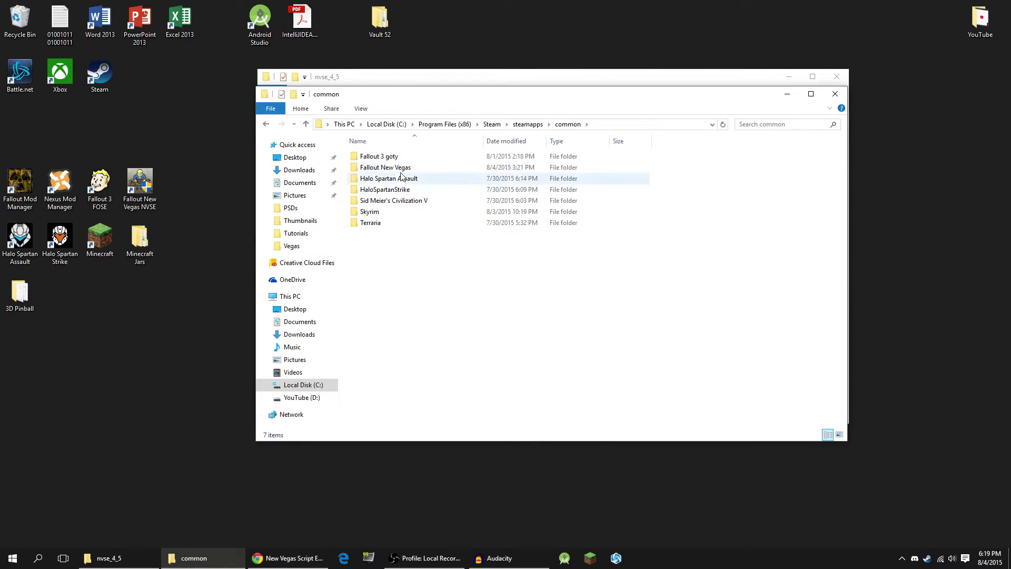
double_click(401, 168)
scroll(417, 211, down, 5)
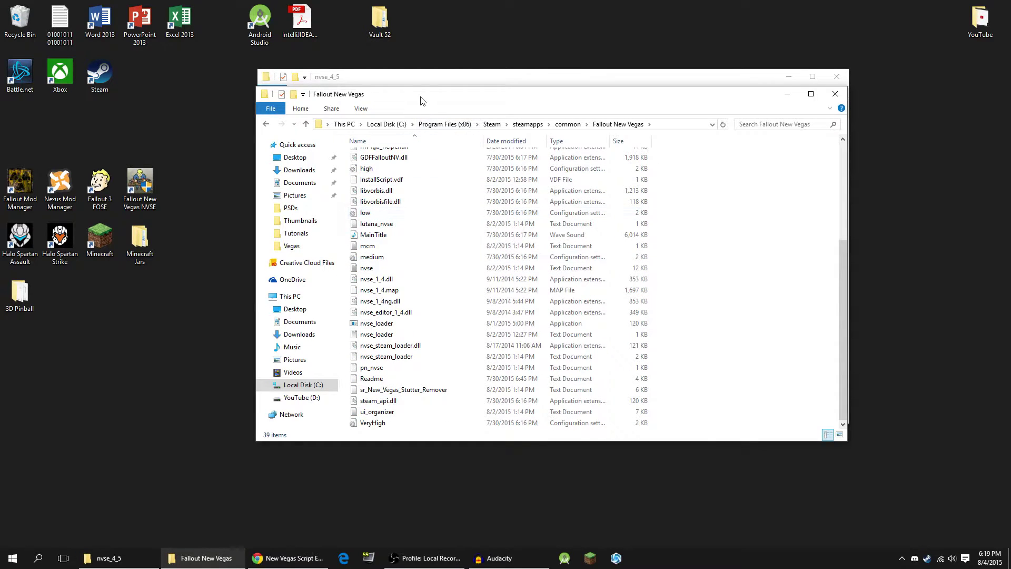
Tile the nvse_4_5 and Fallout New Vegas windows side by side
drag(423, 100, 619, 113)
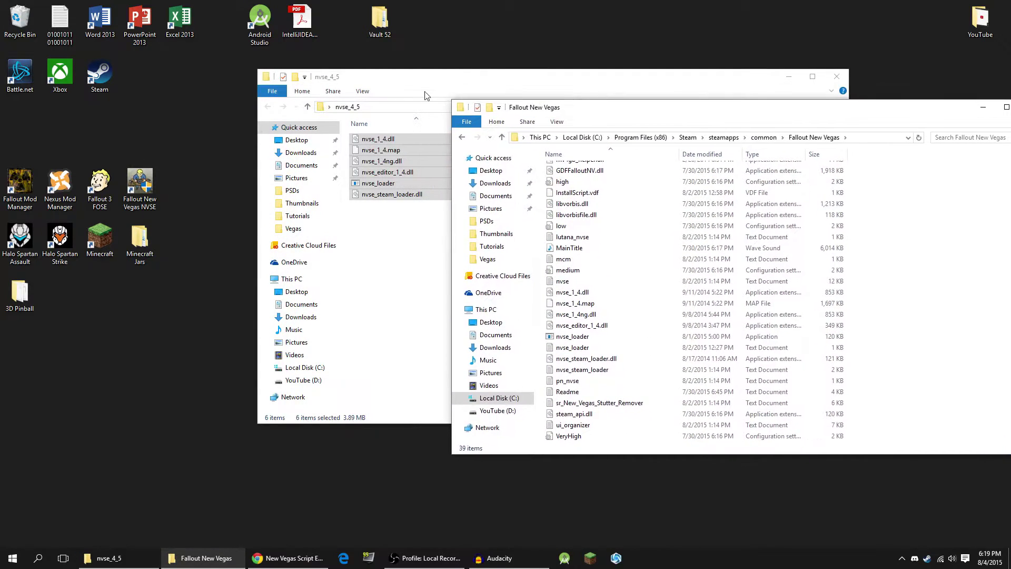
drag(409, 83, 153, 108)
drag(627, 116, 1010, 121)
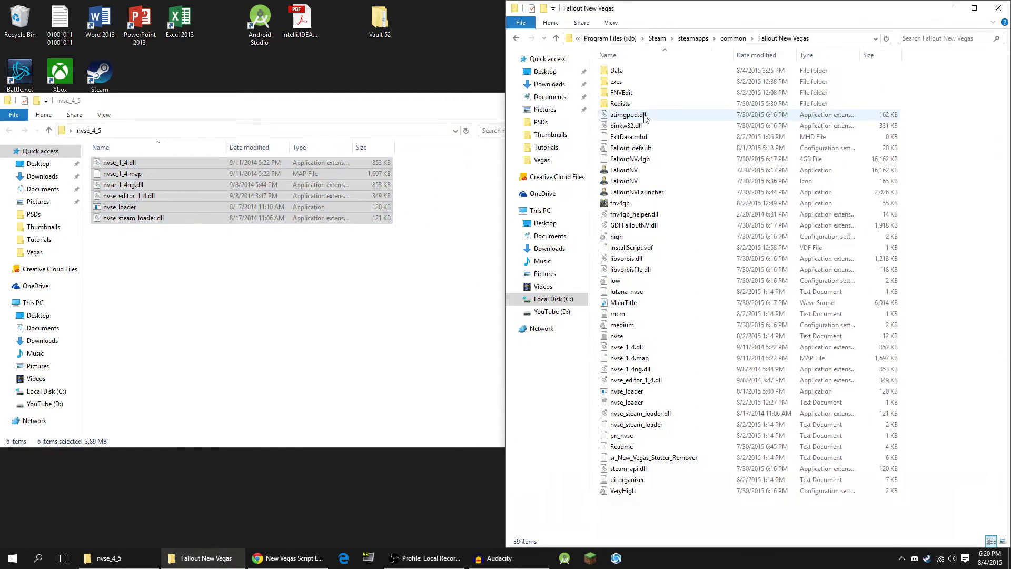
click(177, 181)
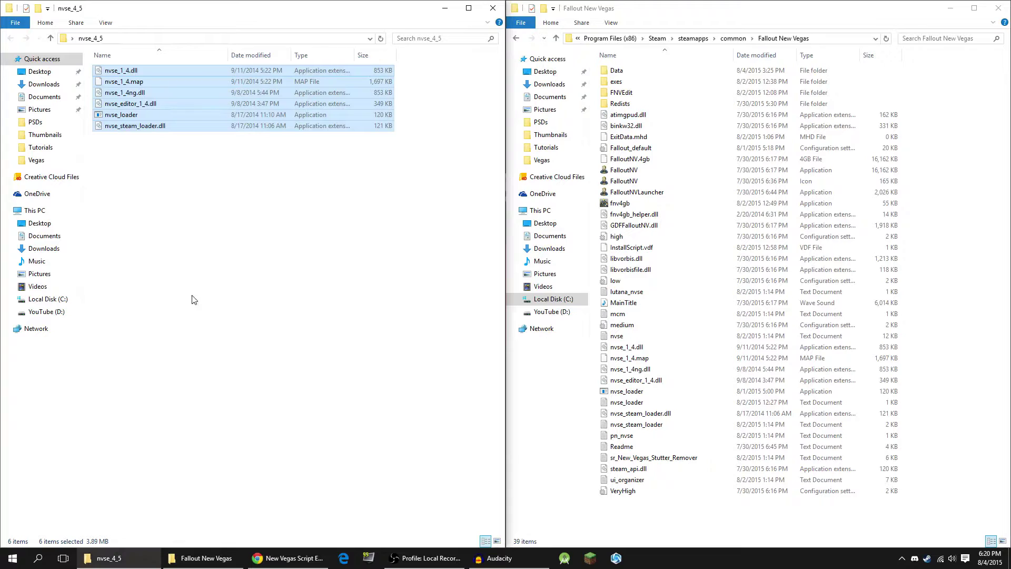
Move the six NVSE files from nvse_4_5 into the Fallout New Vegas folder
click(213, 312)
drag(227, 336, 233, 25)
drag(170, 104, 257, 94)
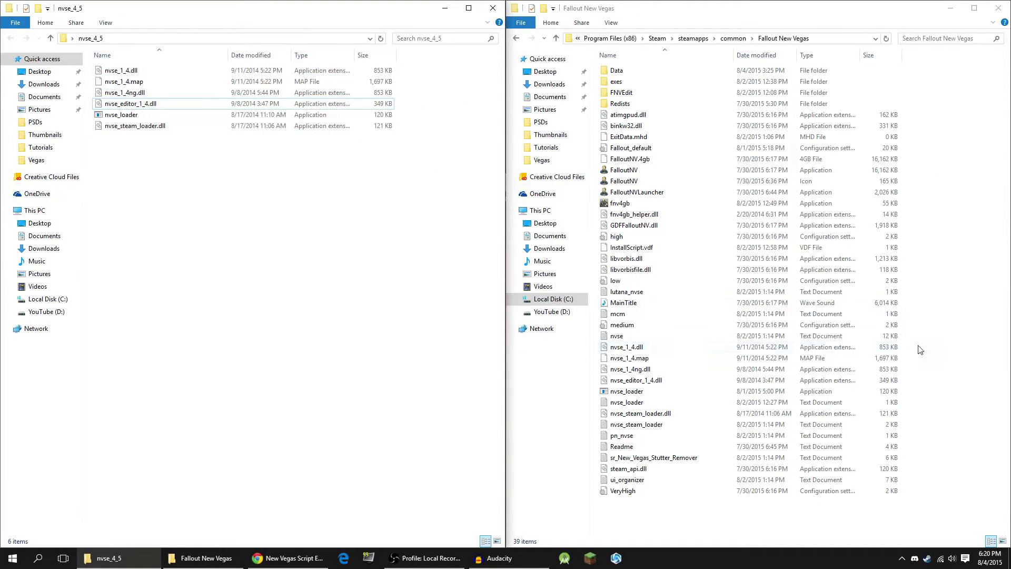
Check the copied nvse files beside FalloutNV, then close the nvse_4_5 window
drag(917, 342, 703, 430)
click(692, 380)
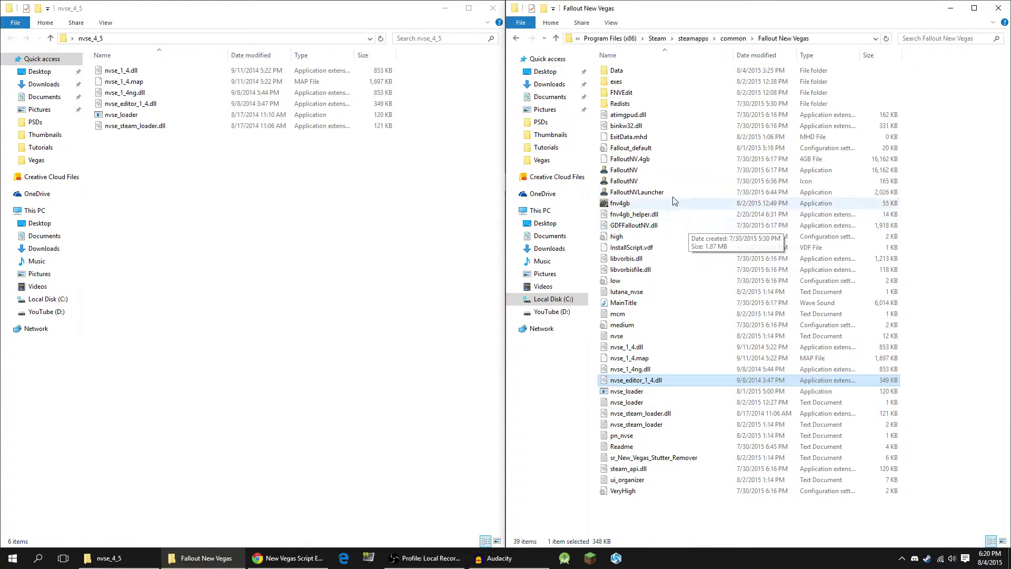
click(637, 172)
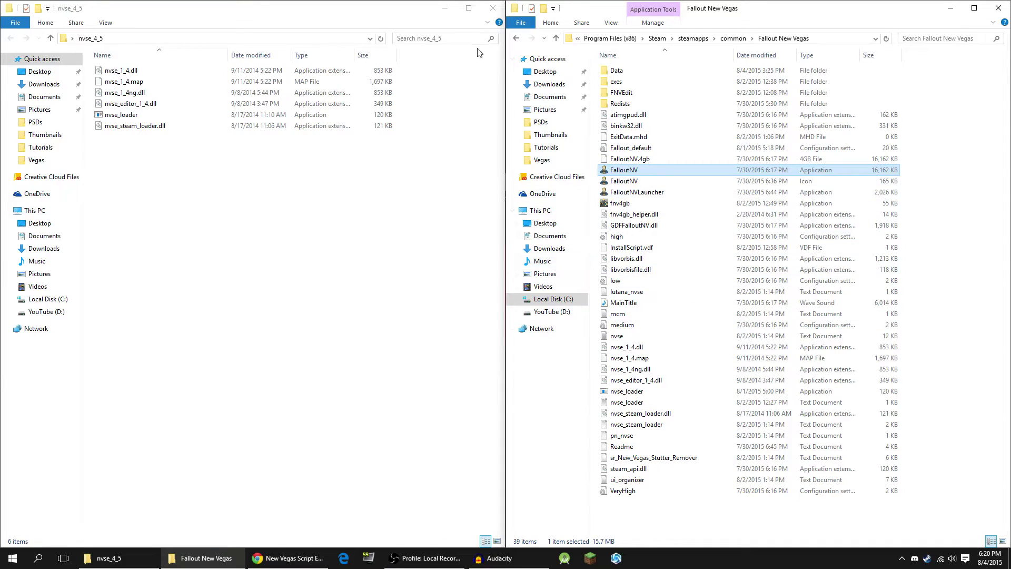
click(493, 7)
drag(738, 12, 578, 289)
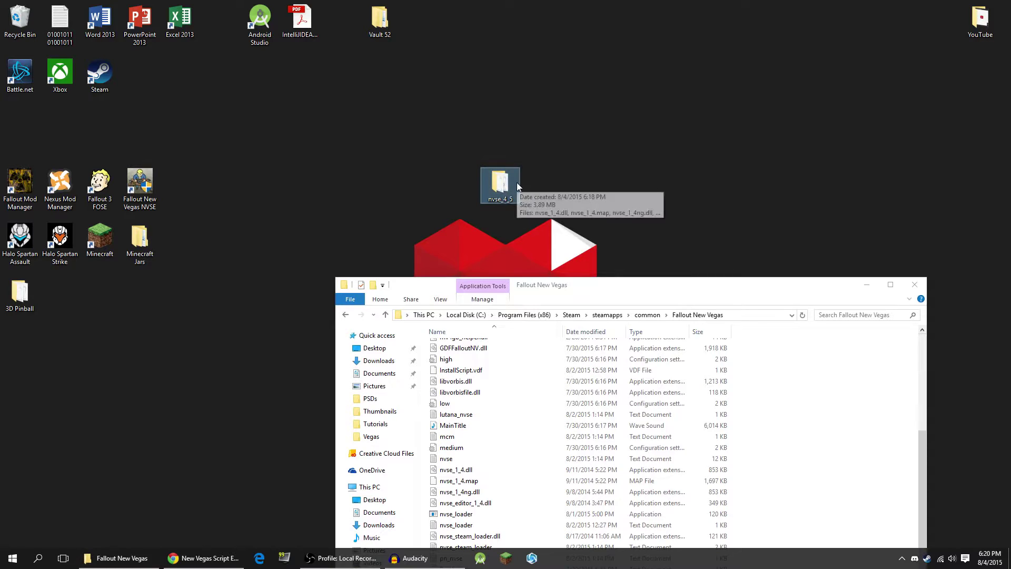
Delete the nvse_4_5 desktop folder and create 'nvse_loader - Shortcut' in the game folder
key(Delete)
drag(652, 288, 535, 2)
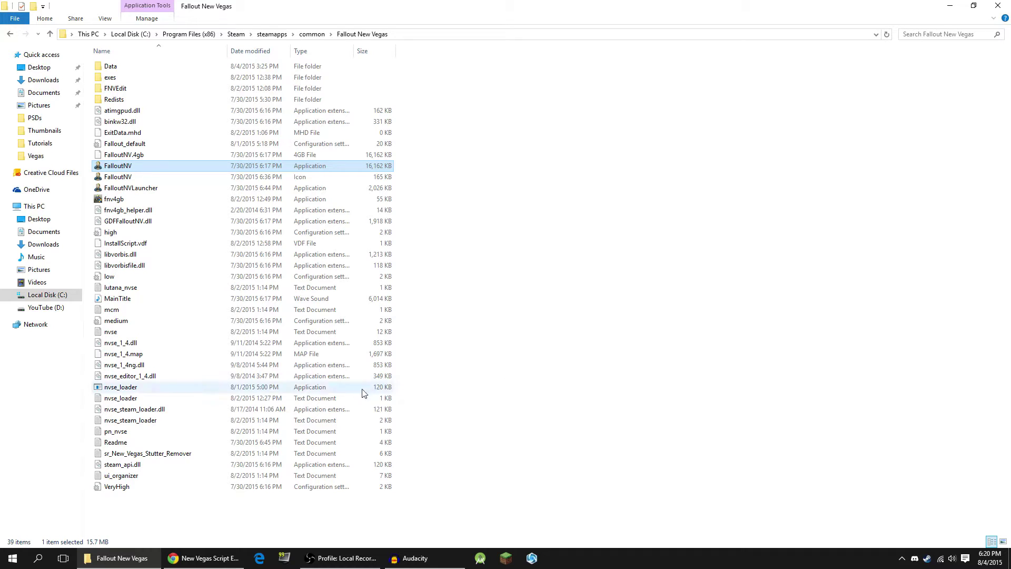
click(138, 394)
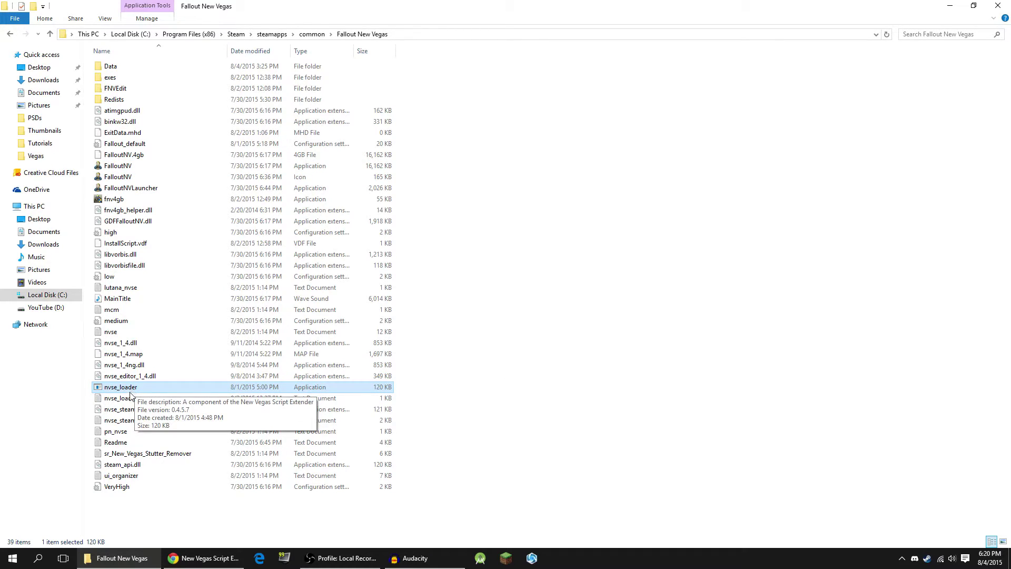
right_click(135, 392)
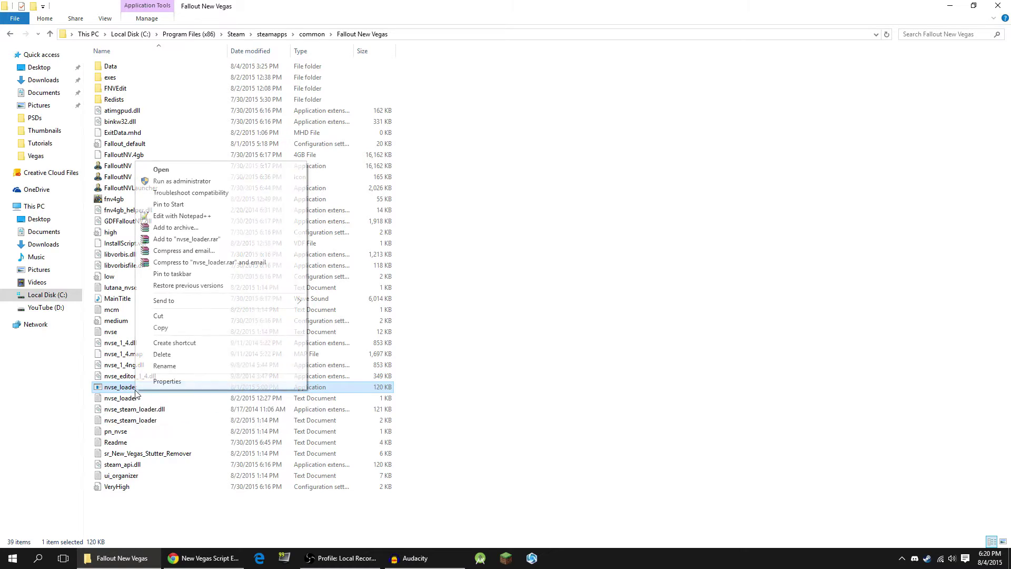
click(182, 345)
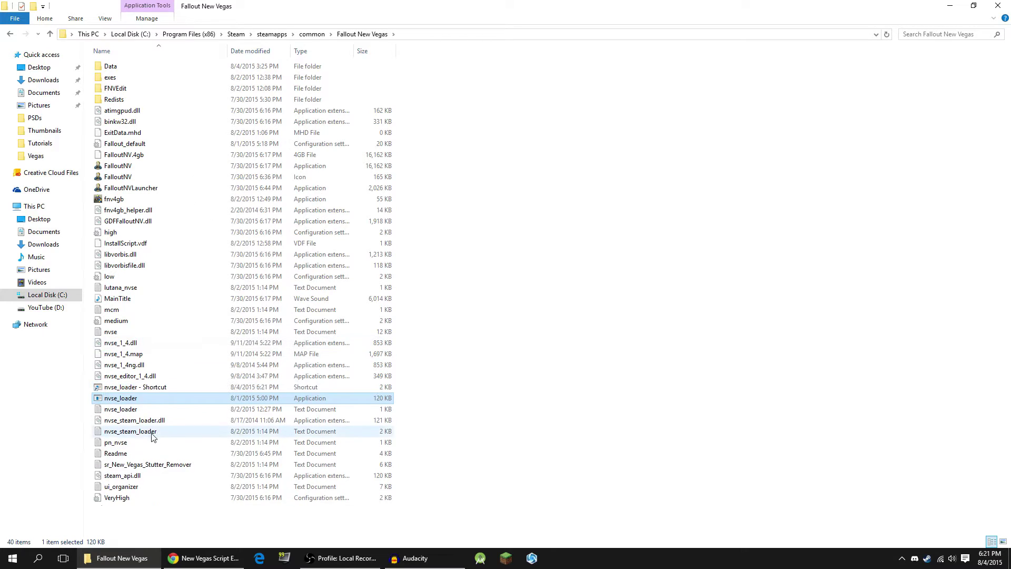
key(super+Down)
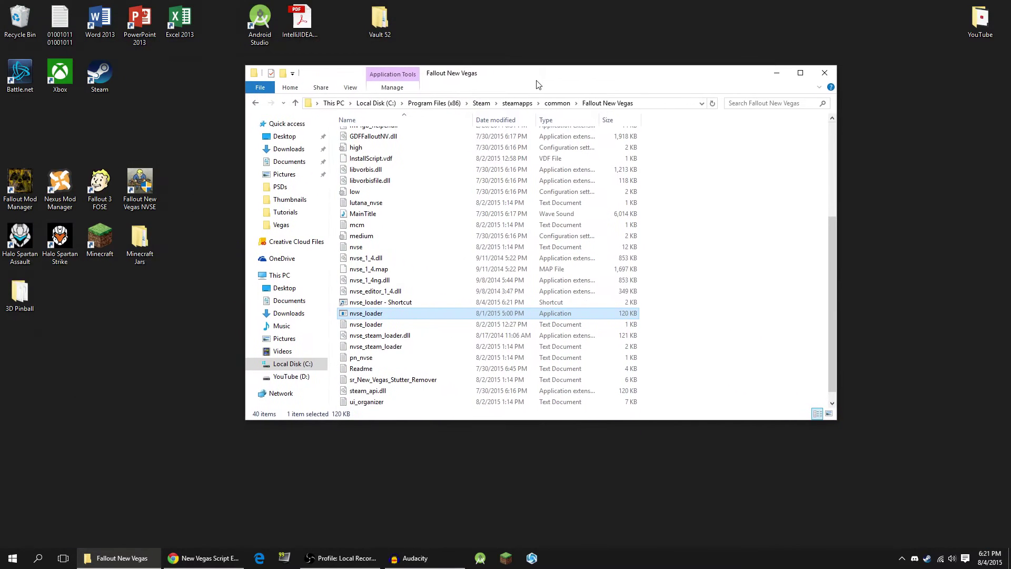
Drag 'nvse_loader - Shortcut' onto the desktop, keeping its original name
click(382, 304)
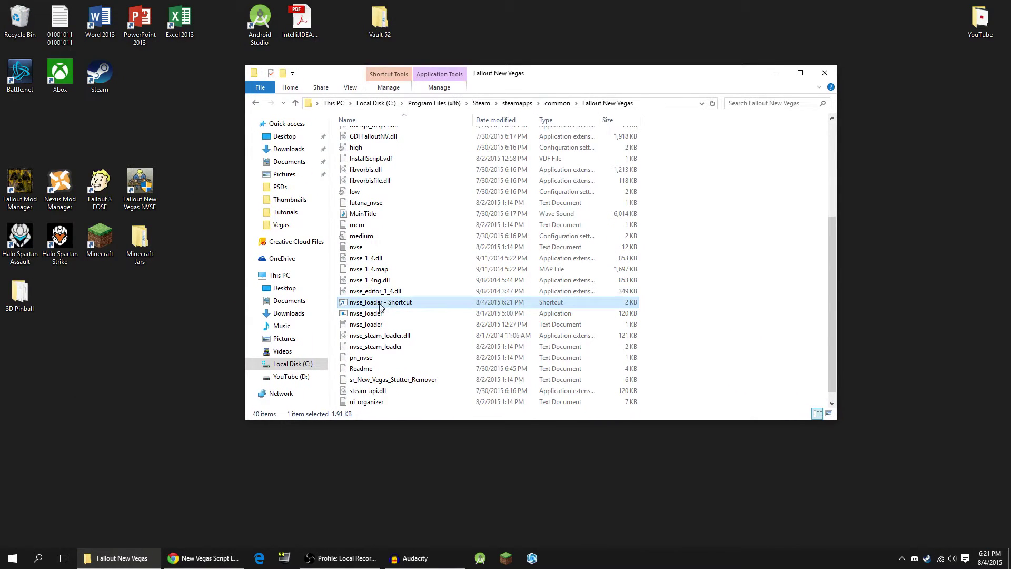
drag(381, 307, 190, 353)
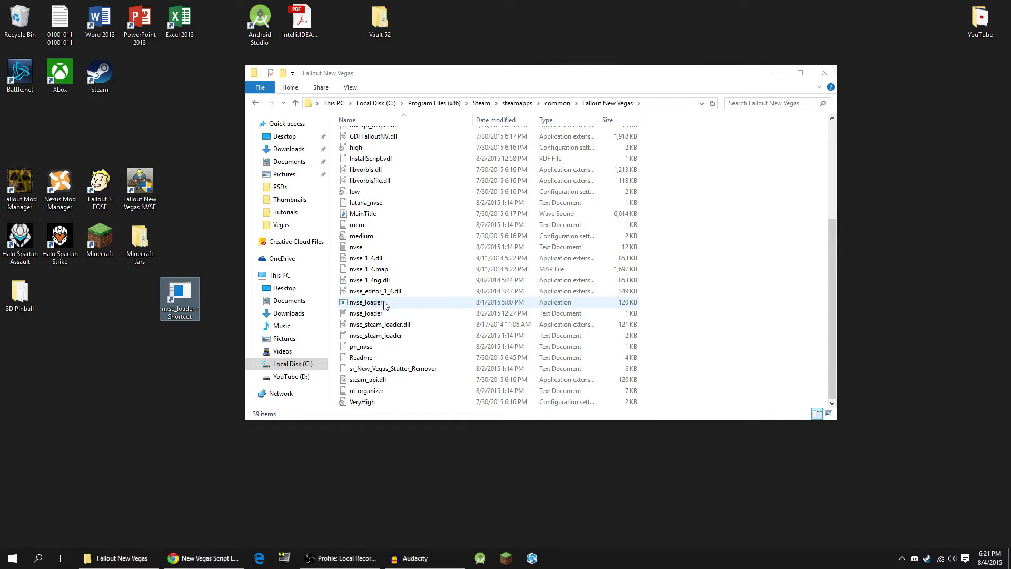
right_click(183, 294)
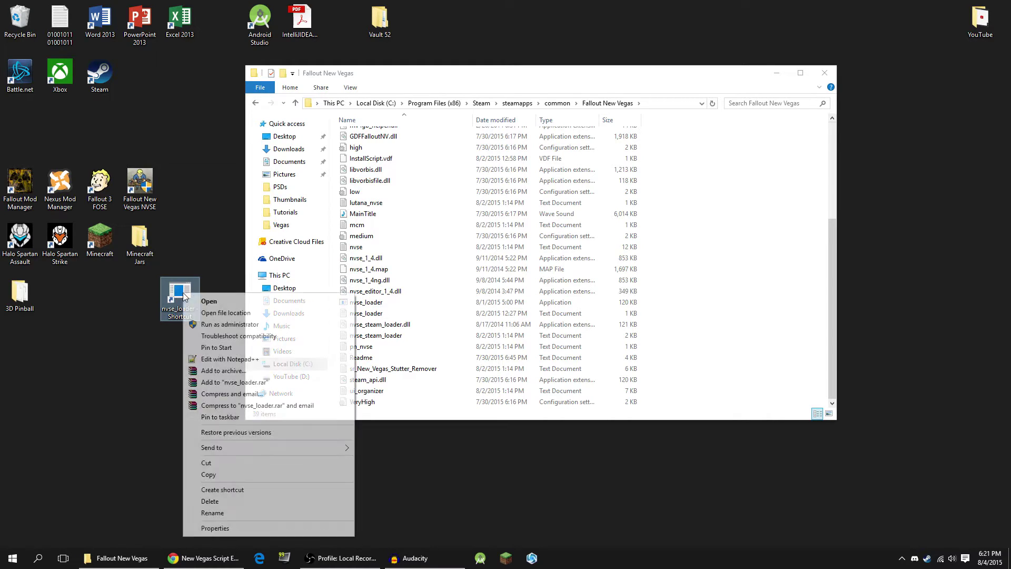
click(211, 513)
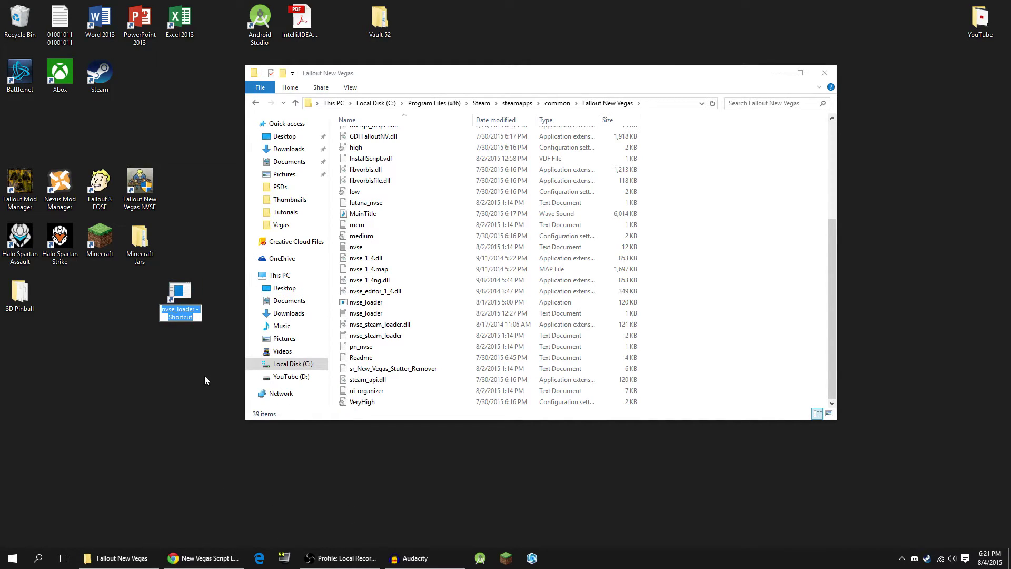
key(Return)
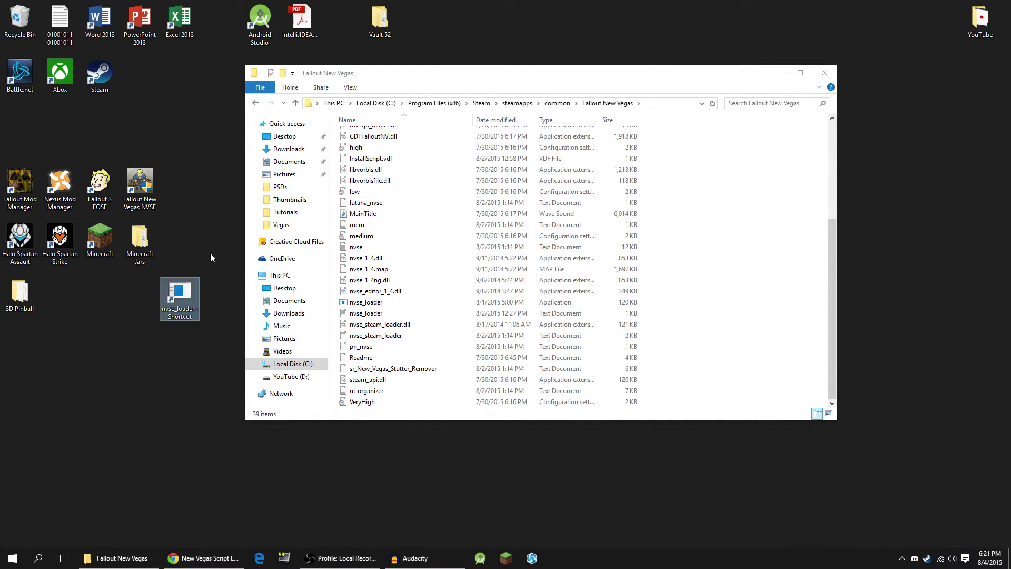
right_click(182, 305)
Set the nvse_loader shortcut's icon to the Vault Boy icon from Steam's game icons
click(217, 305)
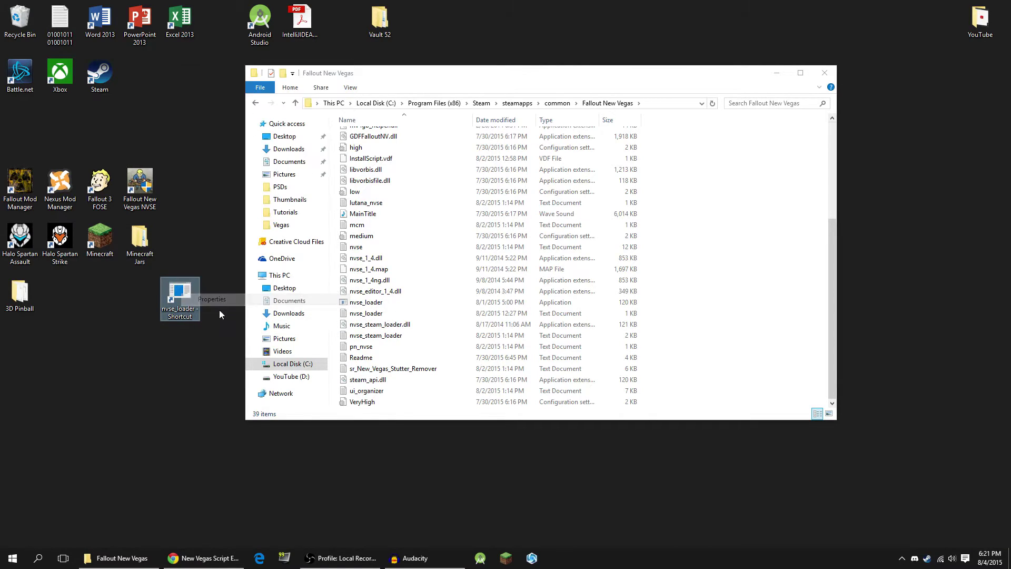
click(287, 457)
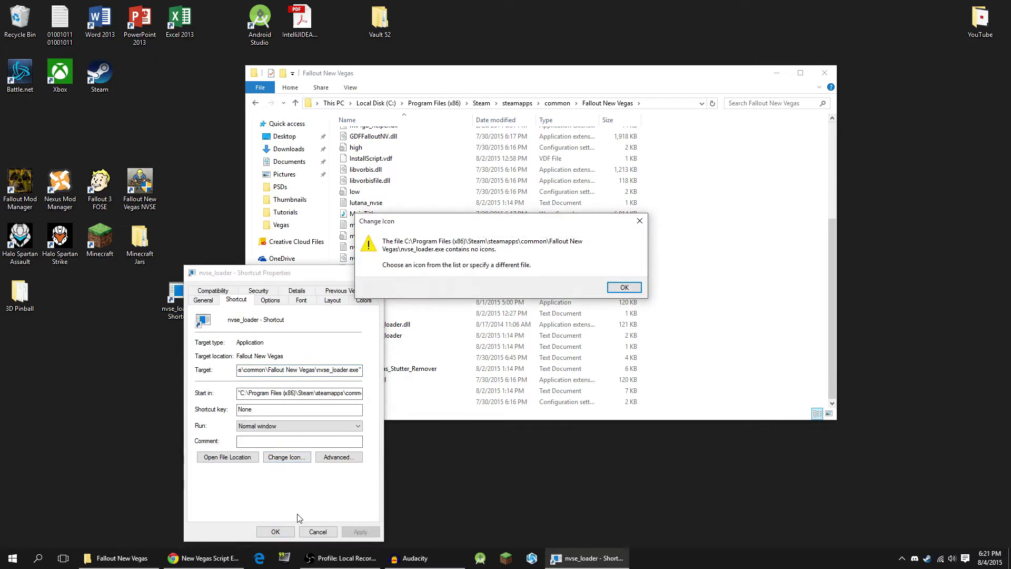
click(626, 287)
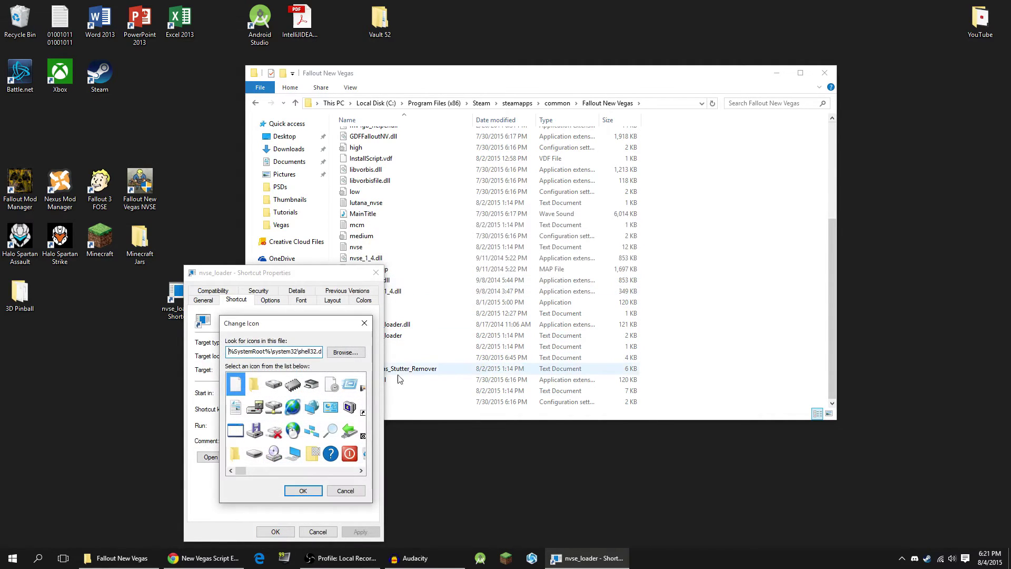
drag(306, 326, 312, 213)
click(333, 236)
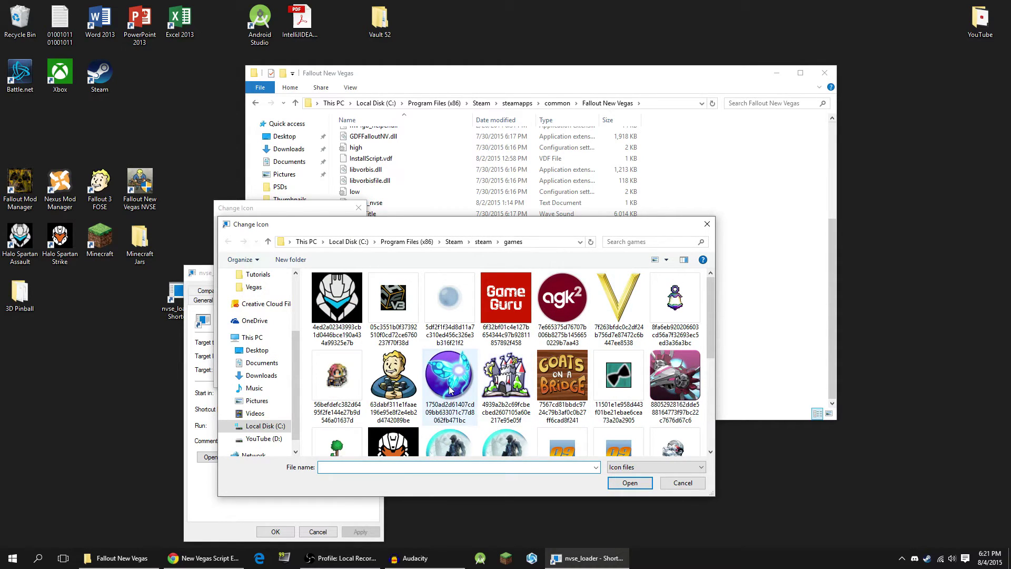
double_click(409, 382)
click(291, 390)
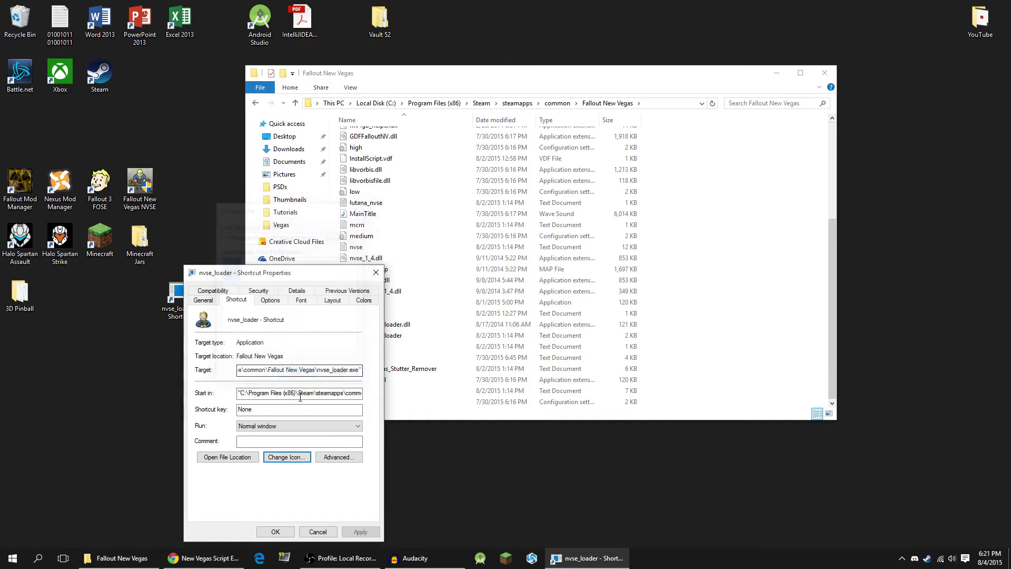
click(360, 532)
click(275, 532)
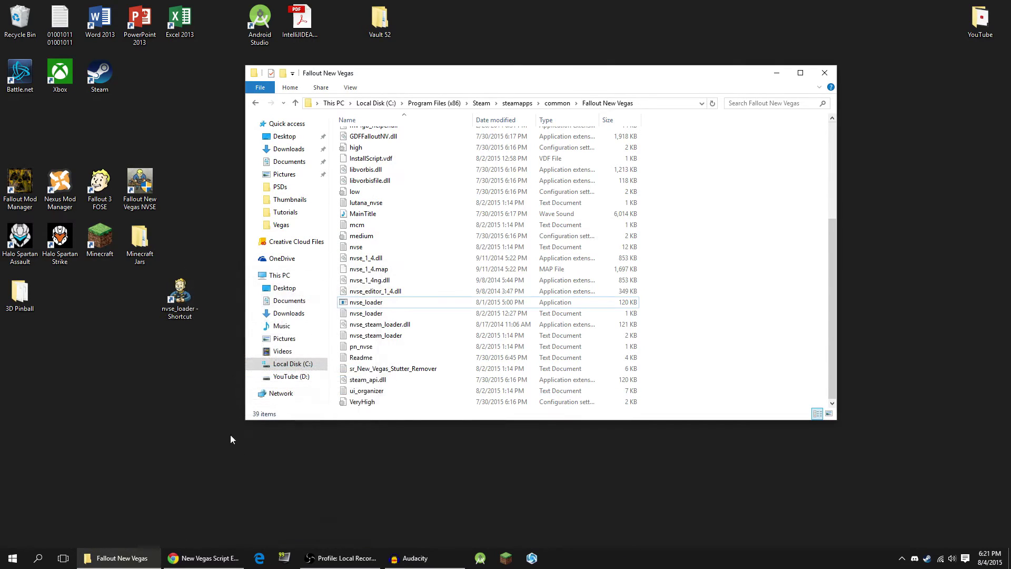
click(200, 319)
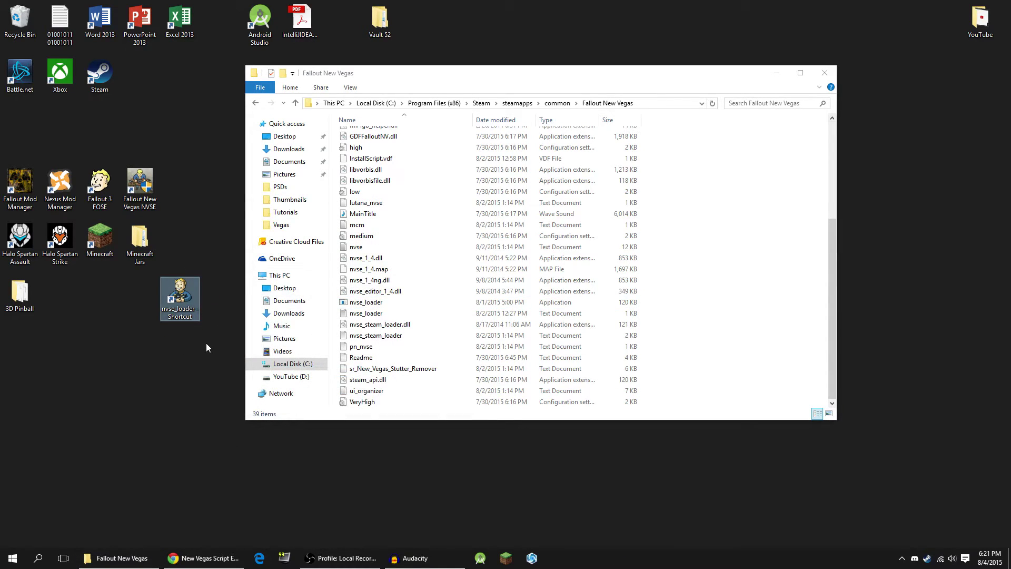